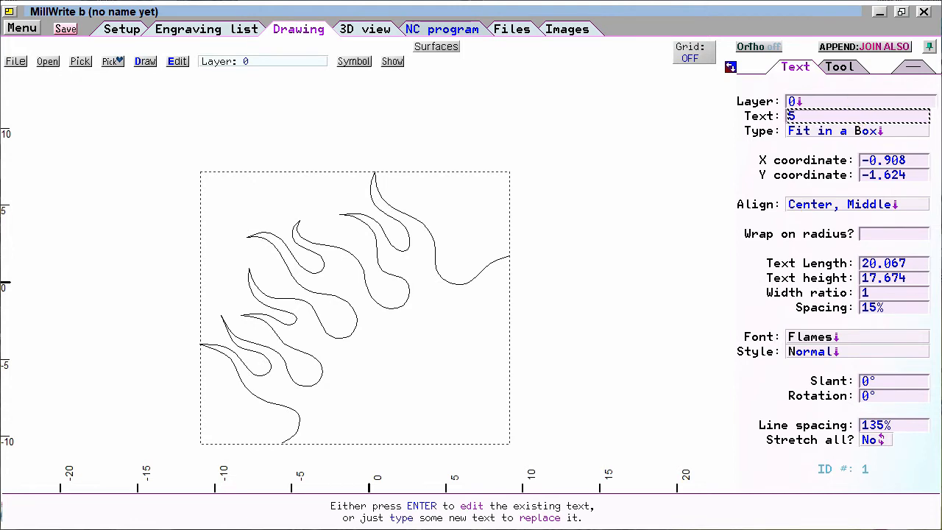
# - Convert the Flames-font text into geometry broken down to individual polylines
pyautogui.click(433, 193)
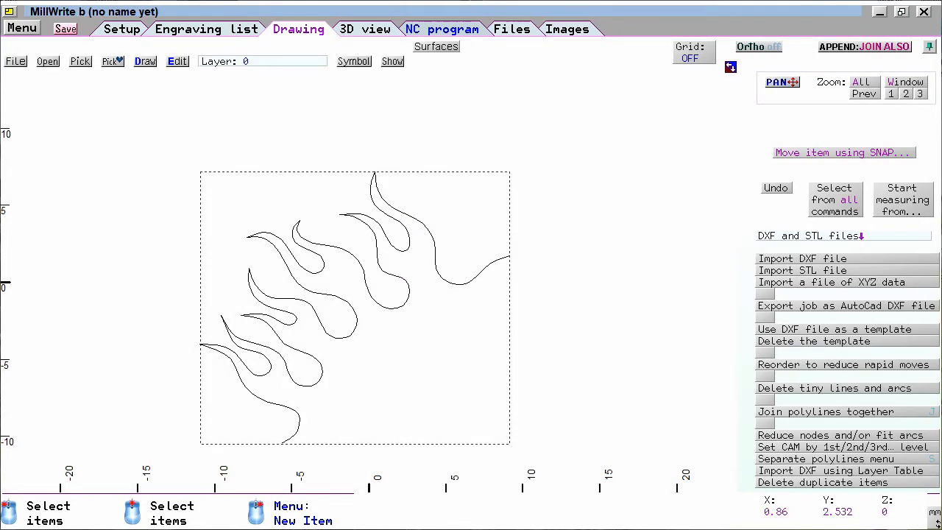
pyautogui.click(385, 252)
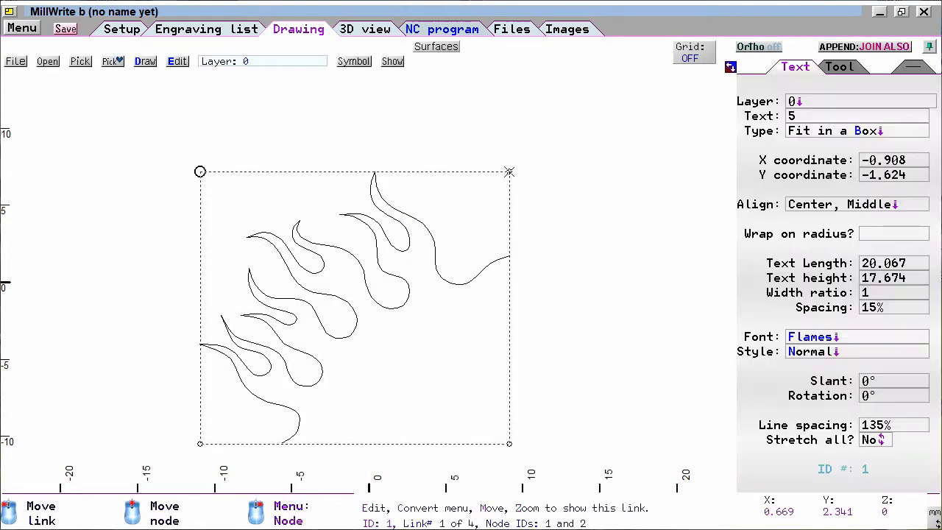
pyautogui.rightClick(381, 246)
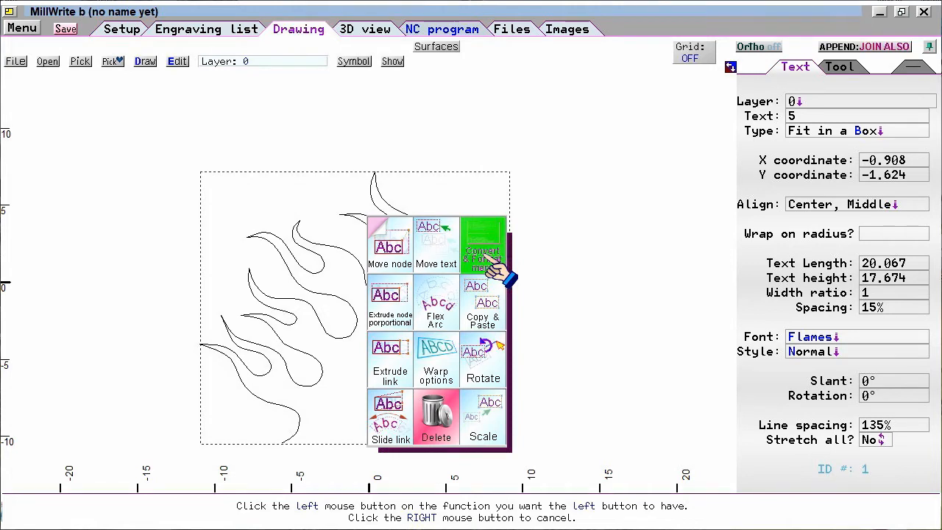
pyautogui.click(492, 269)
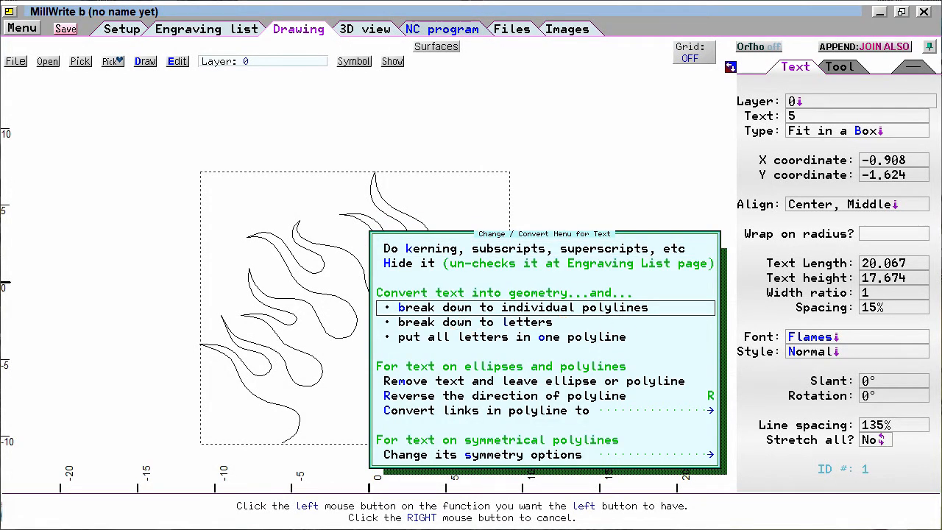
pyautogui.click(611, 309)
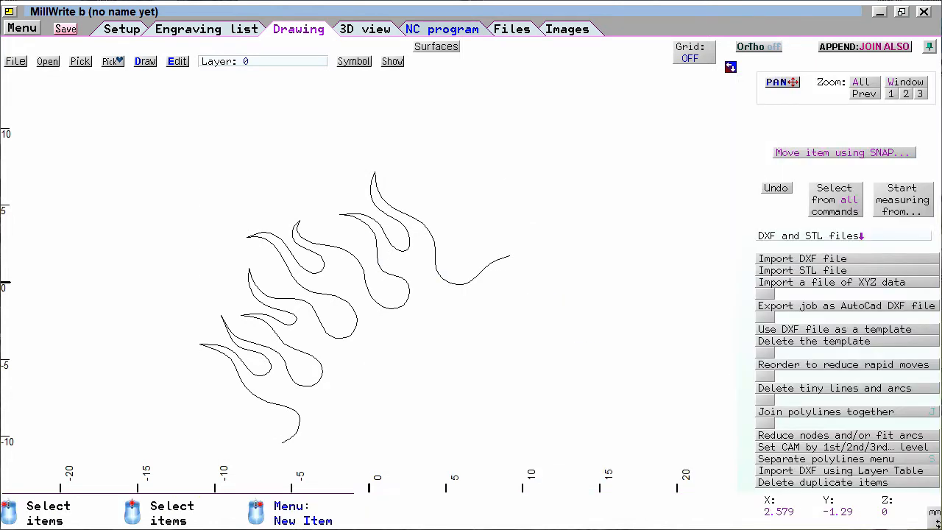
# - Rotate the flame polyline to a 320° rotation angle so that the flames point upward
pyautogui.click(365, 285)
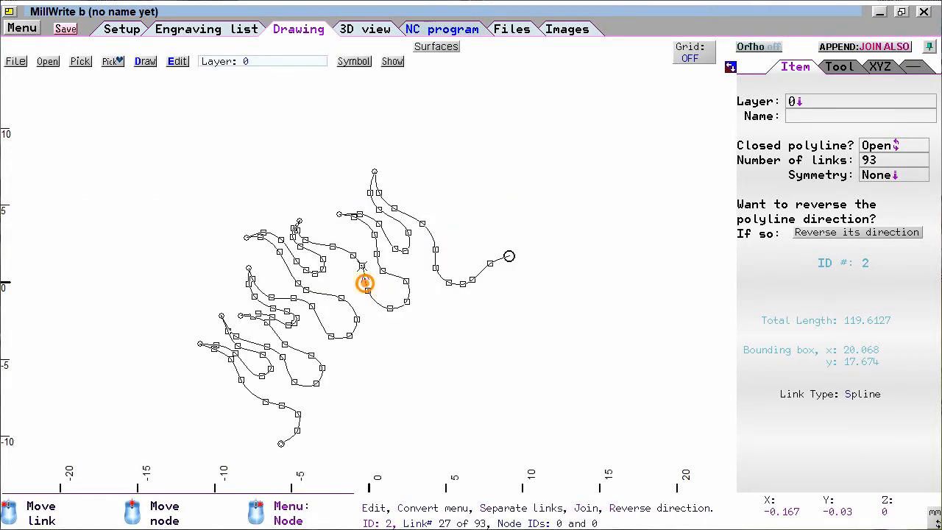
pyautogui.rightClick(362, 282)
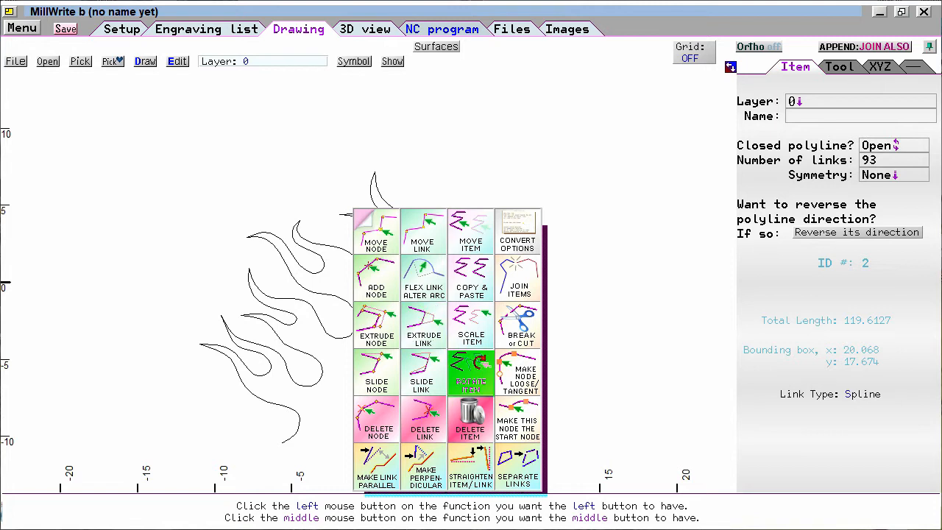
pyautogui.click(476, 382)
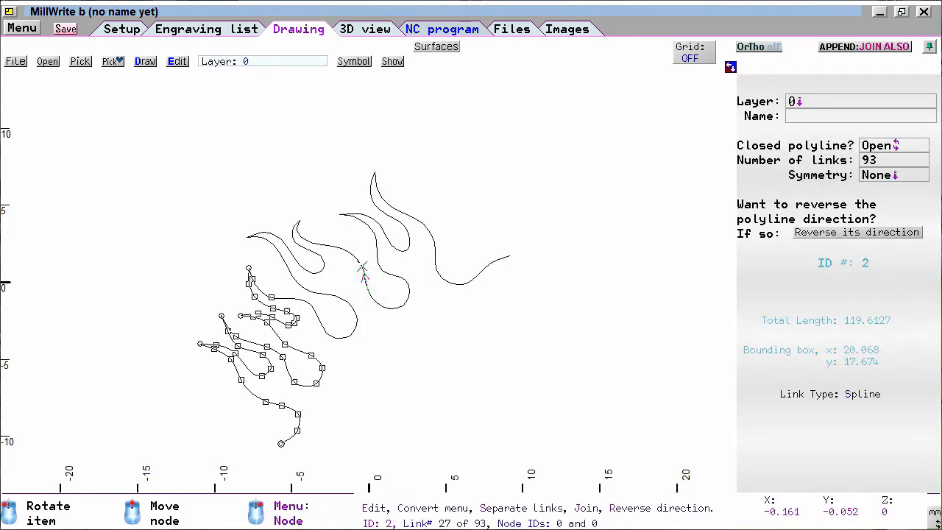
pyautogui.click(366, 286)
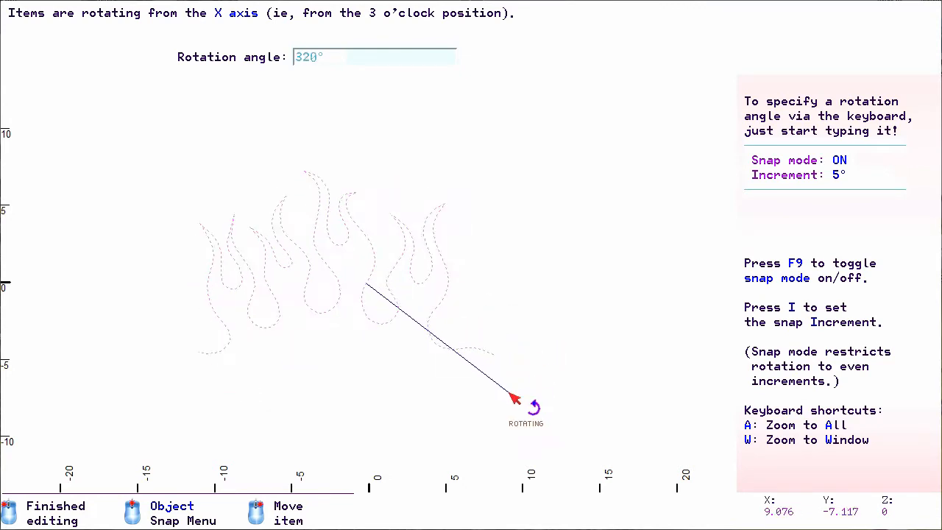
pyautogui.click(524, 368)
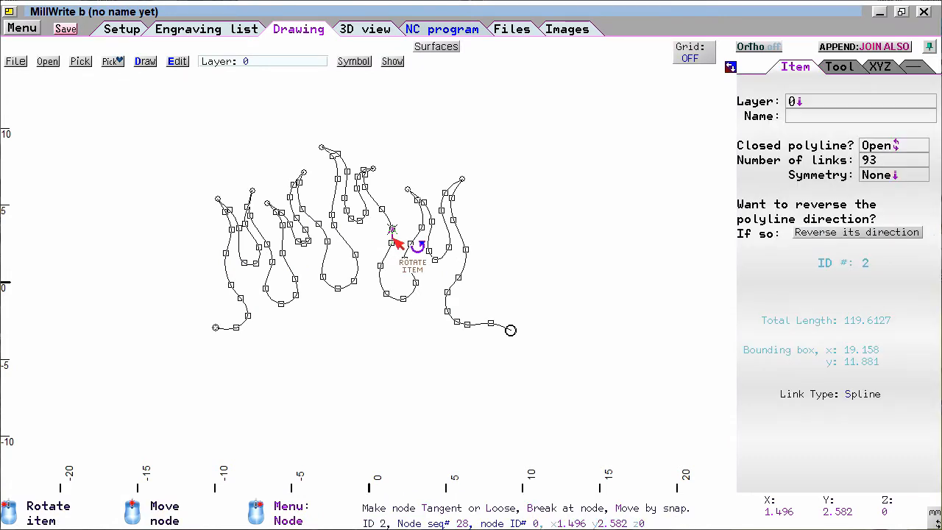
pyautogui.scroll(3, 362, 246)
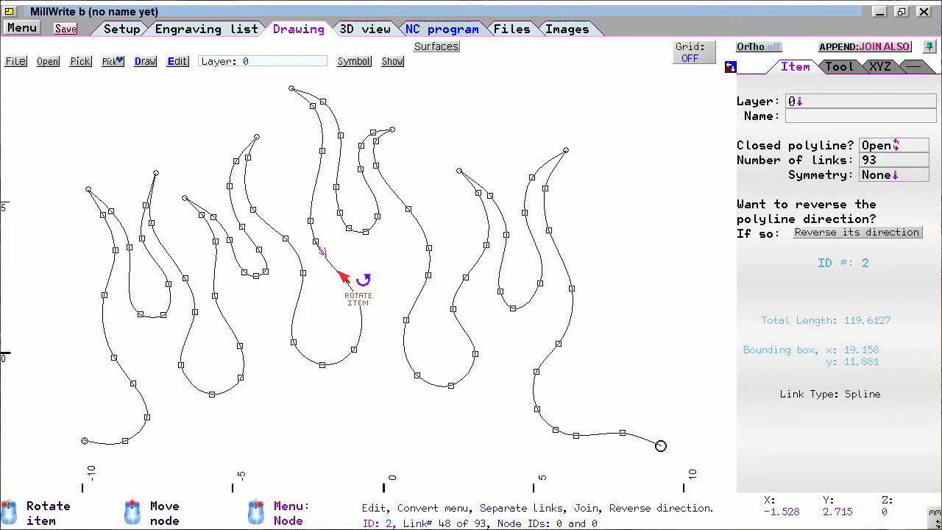
# - Use Move Link to shift the single link at the lower right of the middle flame lobe slightly outward
pyautogui.rightClick(335, 266)
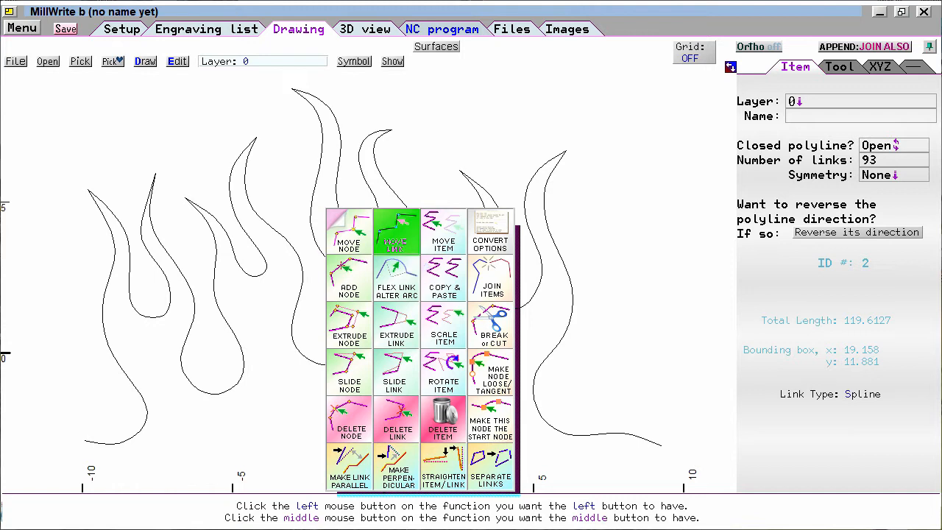
pyautogui.click(396, 232)
pyautogui.click(357, 369)
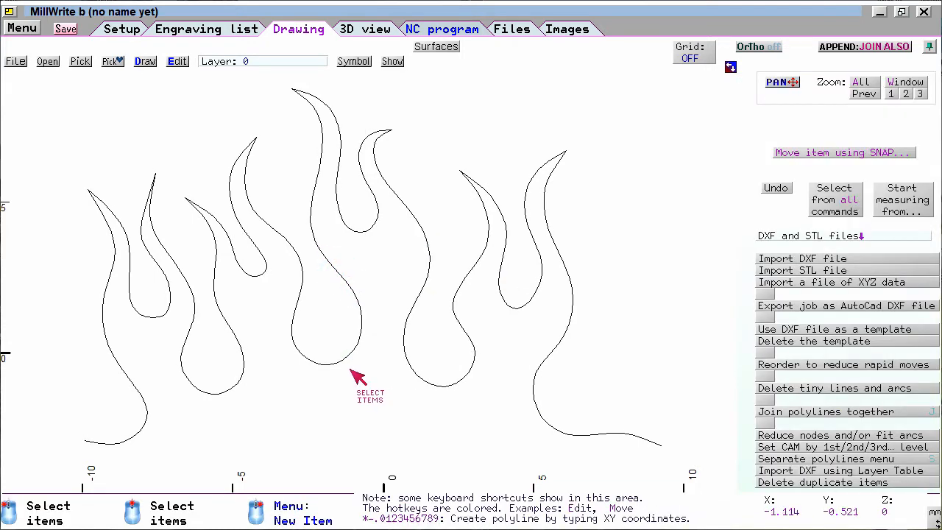
pyautogui.click(344, 359)
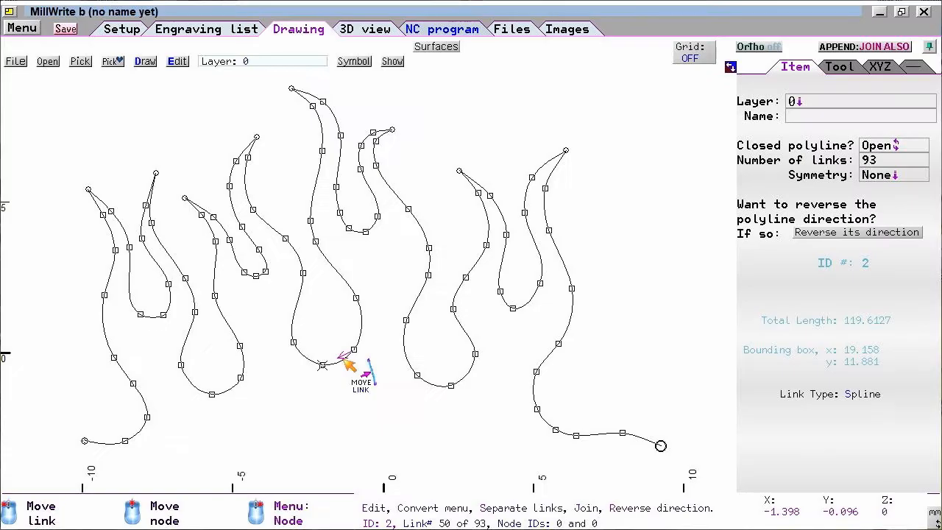
pyautogui.click(346, 364)
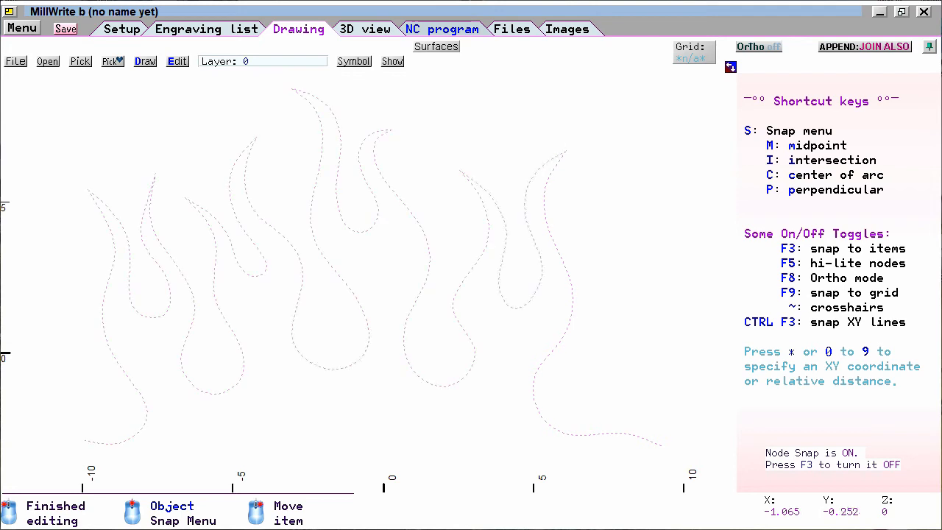
pyautogui.click(352, 359)
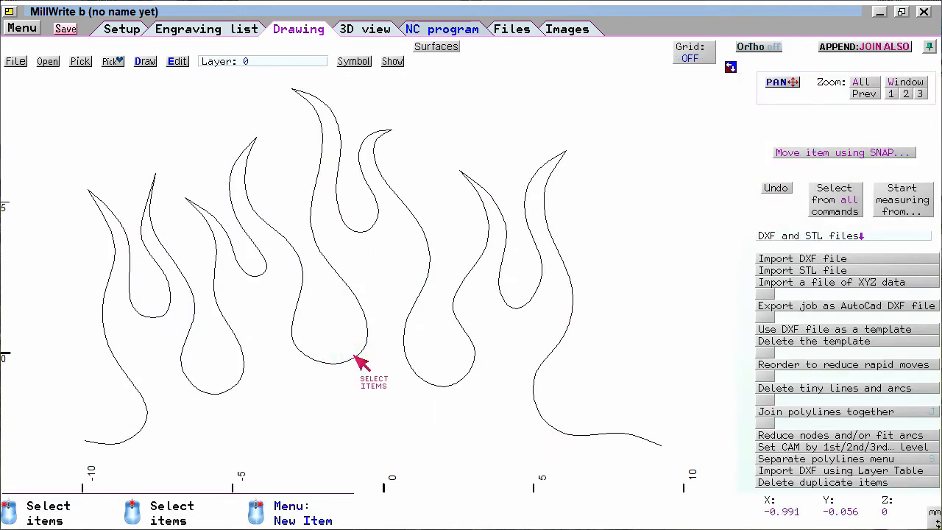
# - Move the links from the middle lobe's lower-right node onward down to about X -0.184, Y -1.01
pyautogui.click(361, 360)
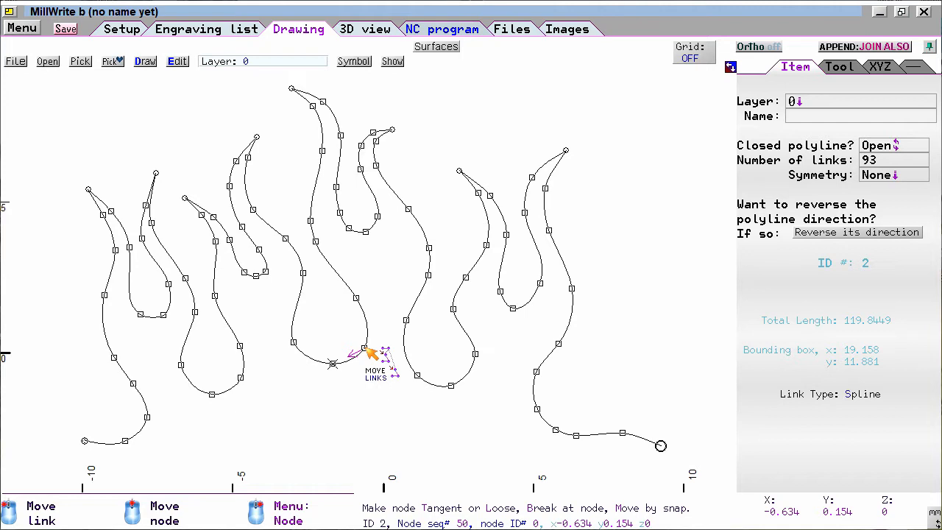
pyautogui.click(370, 354)
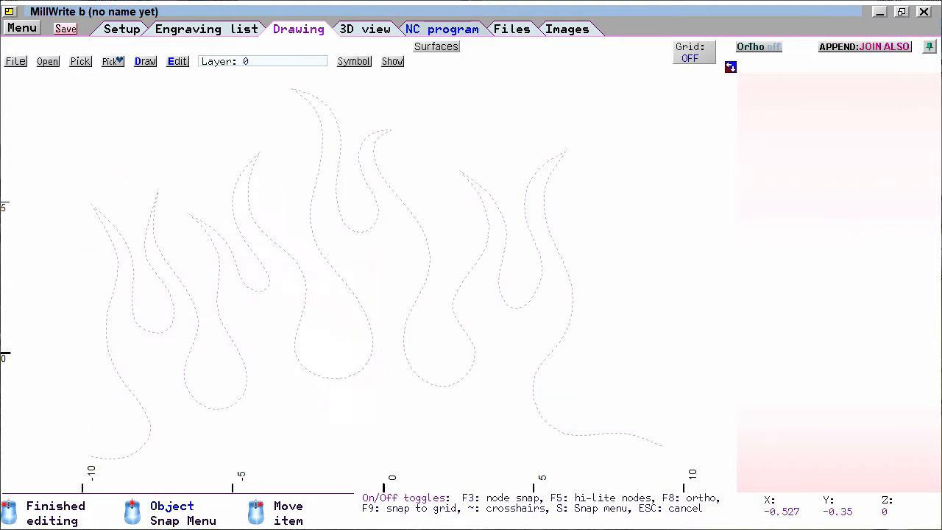
pyautogui.click(378, 385)
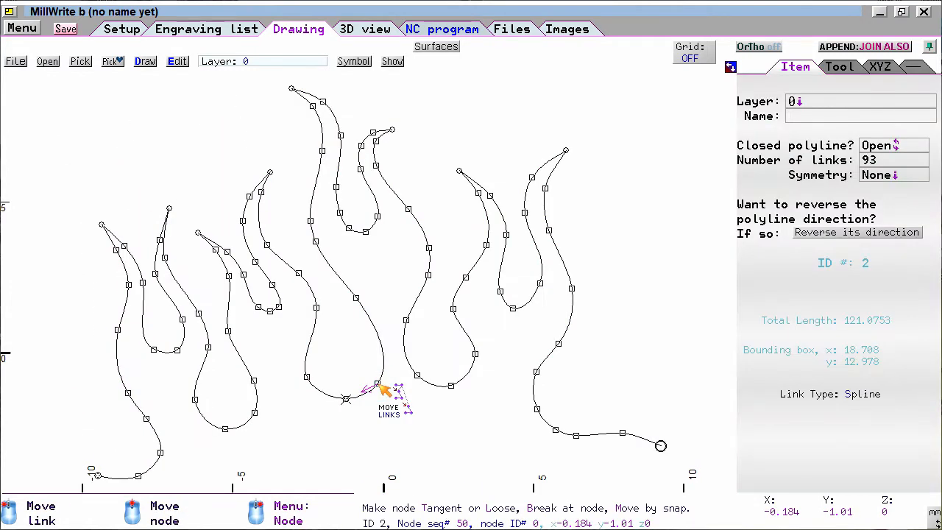
# - Move the links from the middle lobe's left node onward up to about X -3.143, Y 1.803
pyautogui.click(314, 375)
pyautogui.click(309, 377)
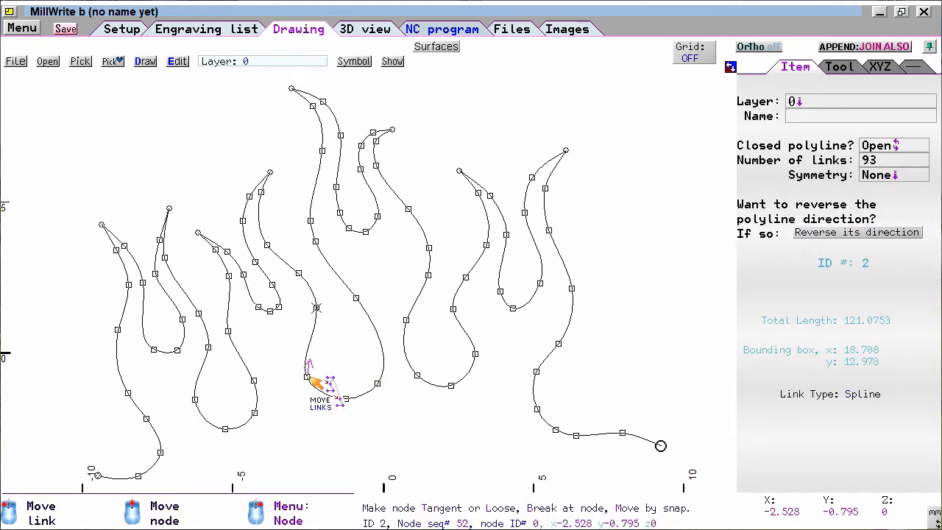
pyautogui.click(310, 378)
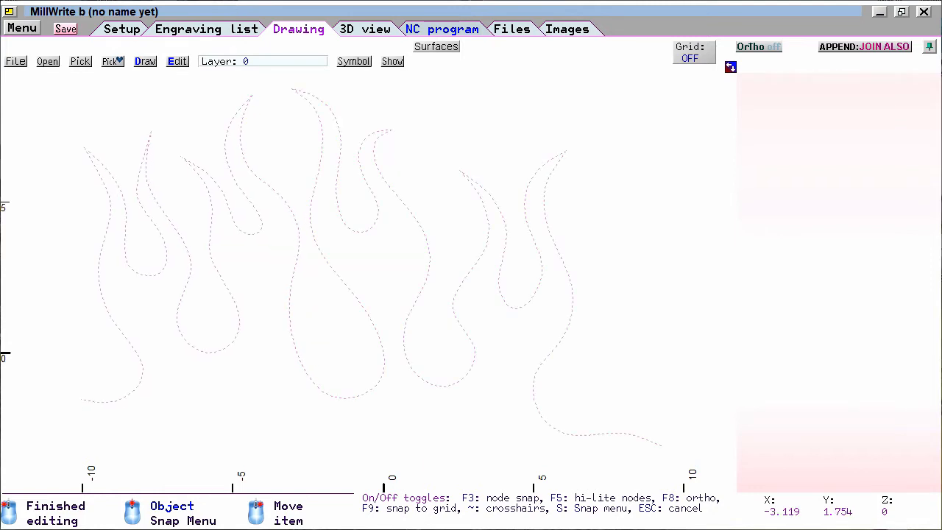
pyautogui.click(290, 302)
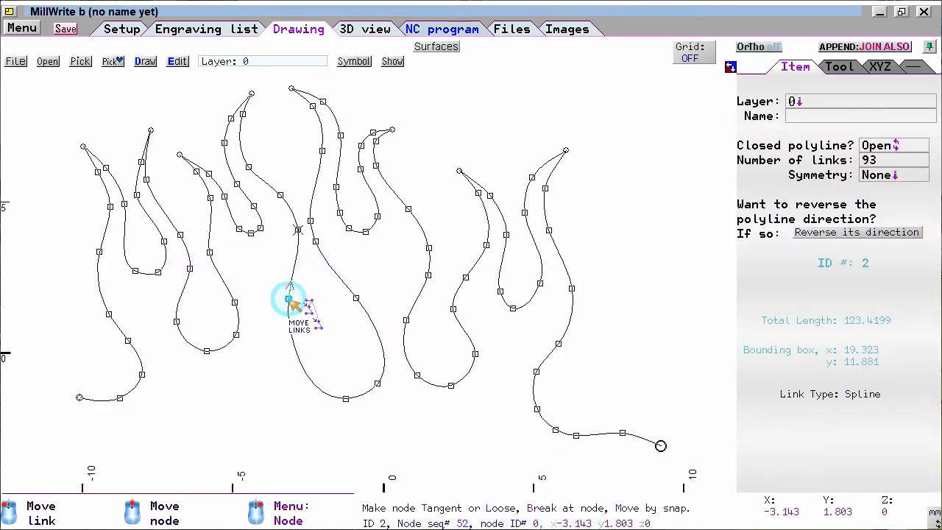
# - Stretch the lobe left of the middle one by moving its right-side links down and its left-node links up to about X -7.13, Y 1.142
pyautogui.click(244, 311)
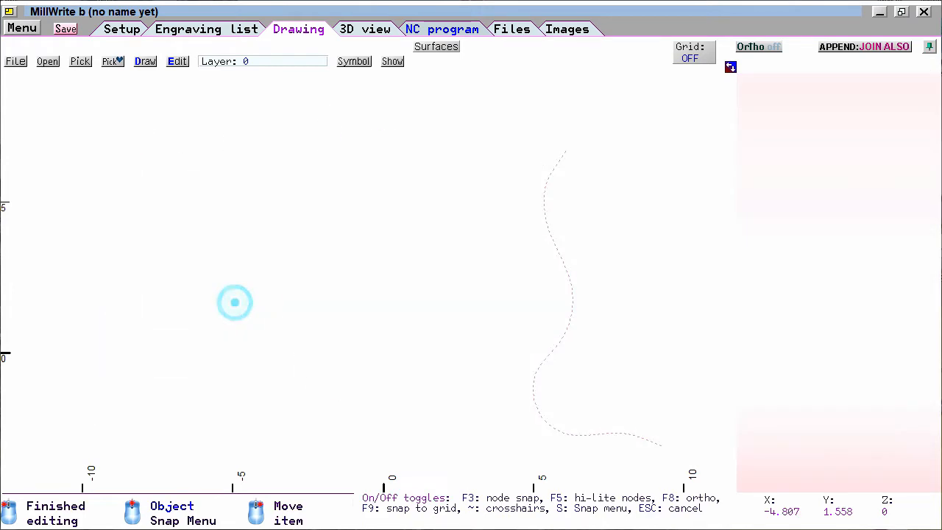
pyautogui.click(260, 379)
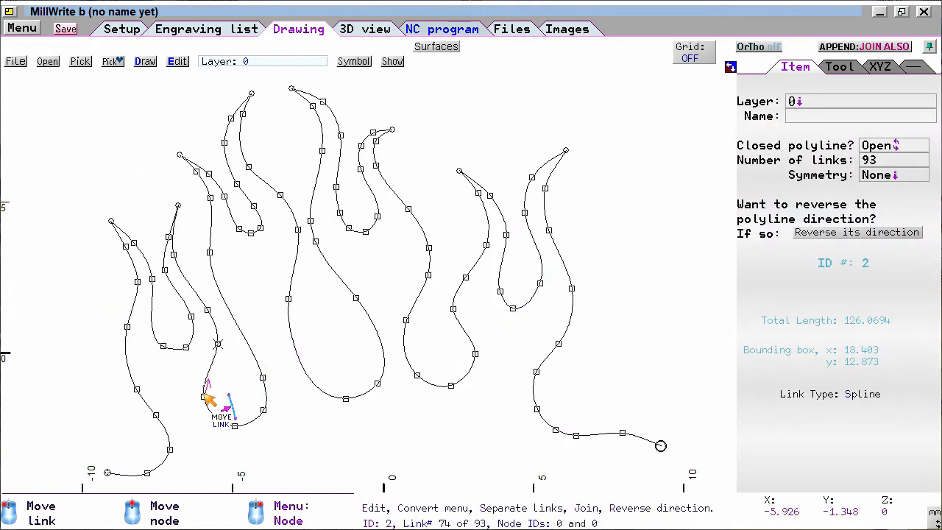
pyautogui.click(206, 395)
pyautogui.click(171, 321)
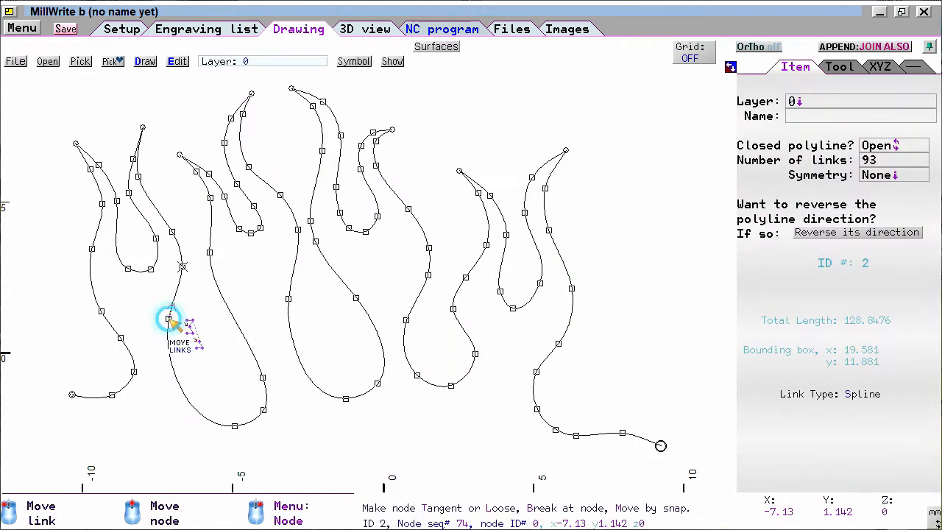
# - Reverse the direction of the flame polyline so that its start node is at the left end
pyautogui.click(479, 358)
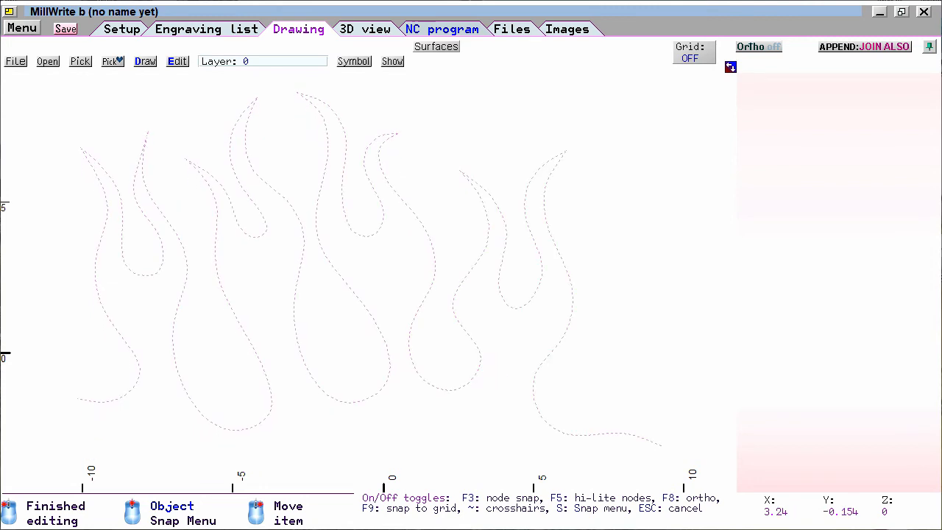
pyautogui.click(479, 358)
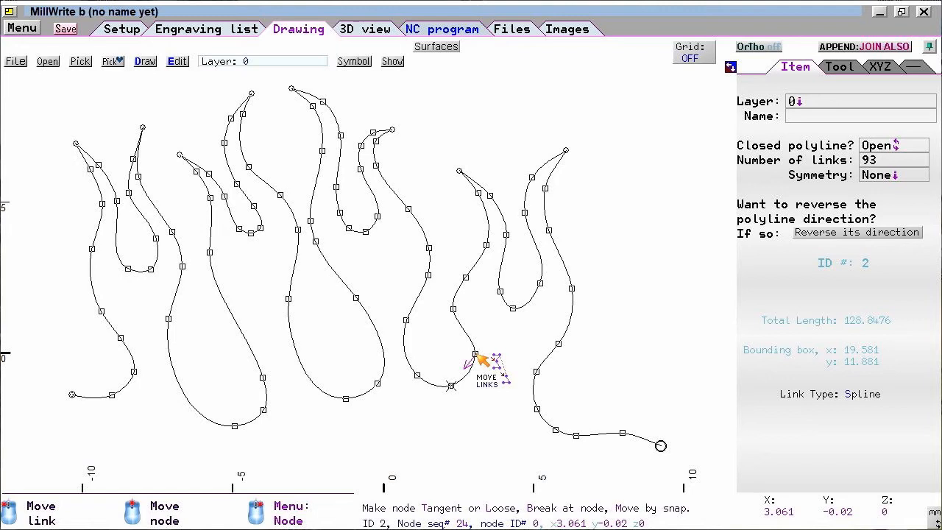
pyautogui.rightClick(480, 359)
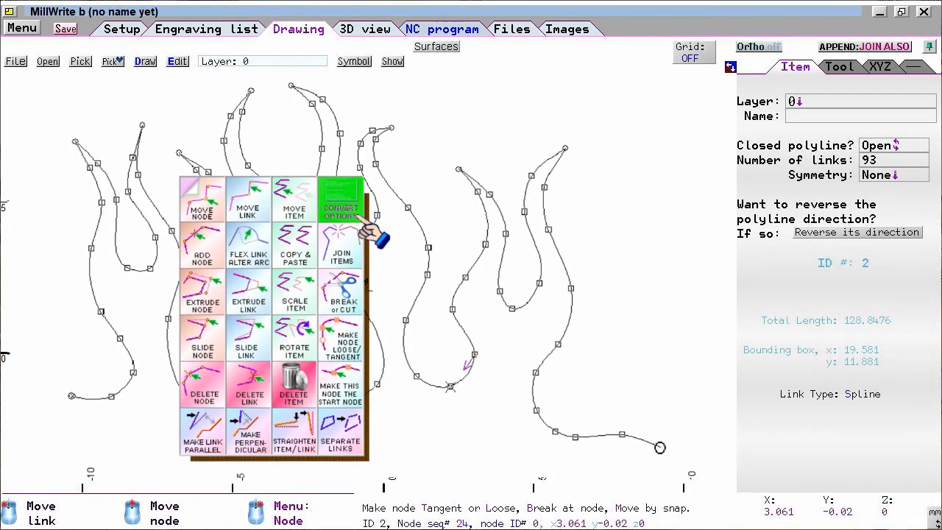
pyautogui.click(341, 200)
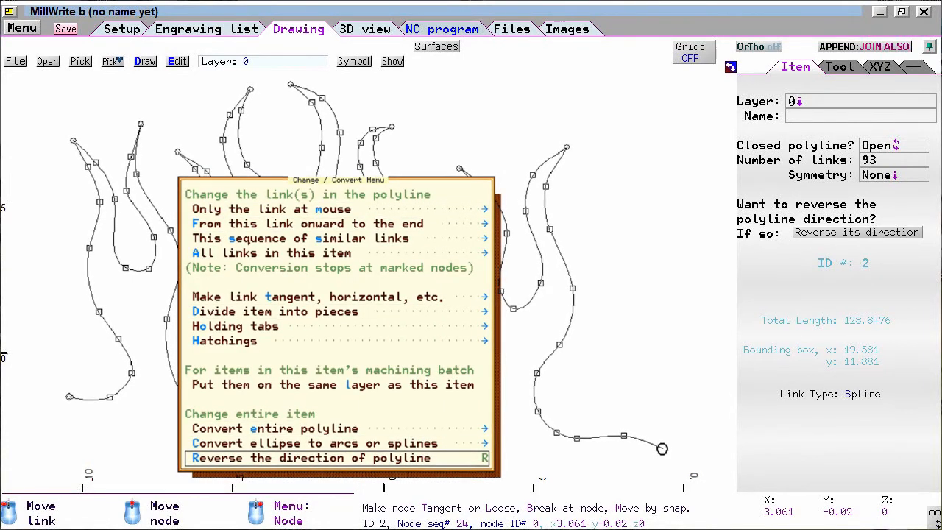
pyautogui.click(462, 459)
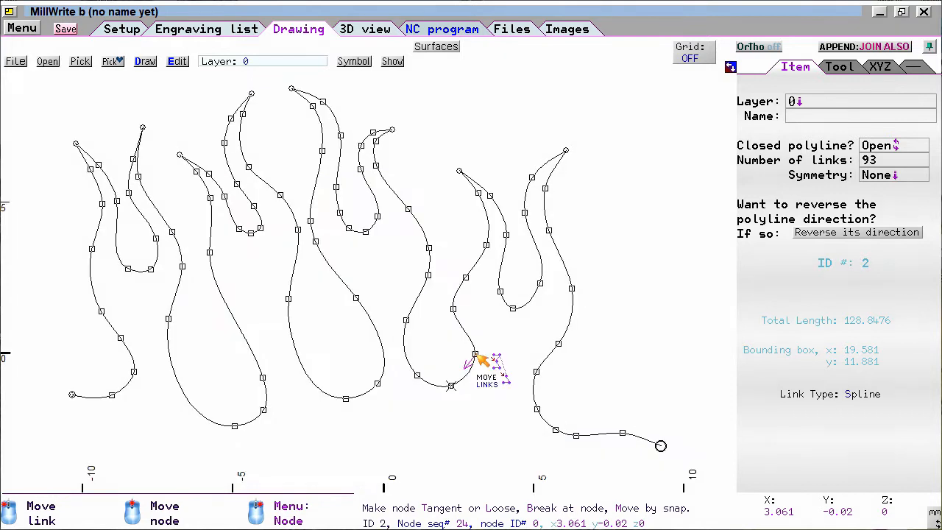
pyautogui.press('r')
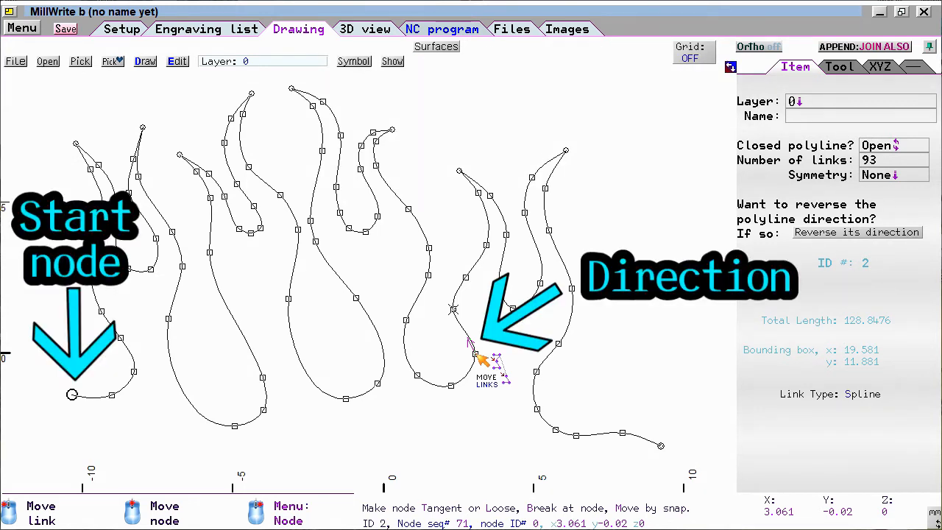
pyautogui.press('r')
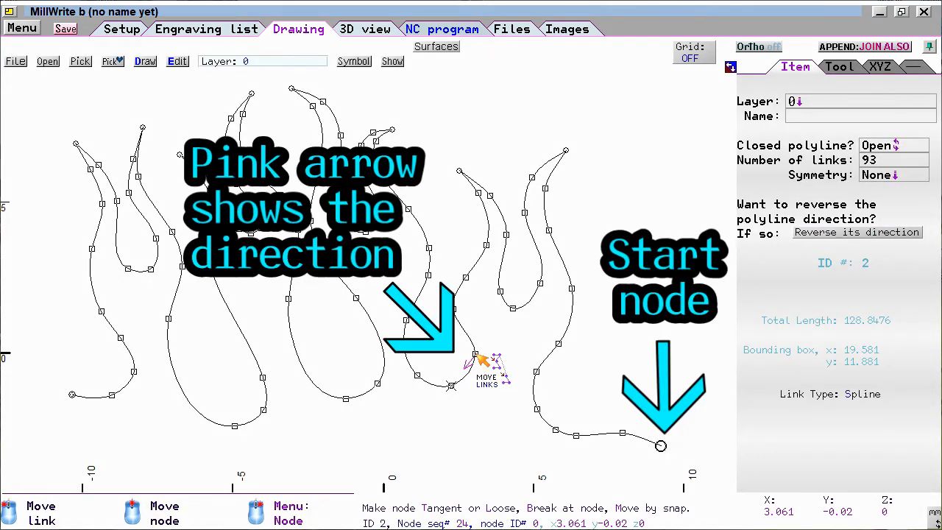
pyautogui.press('r')
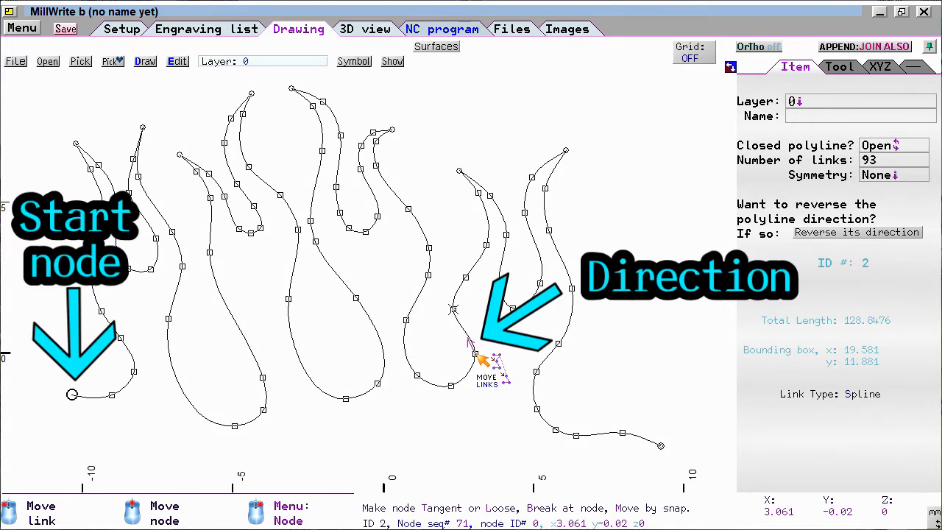
pyautogui.press('r')
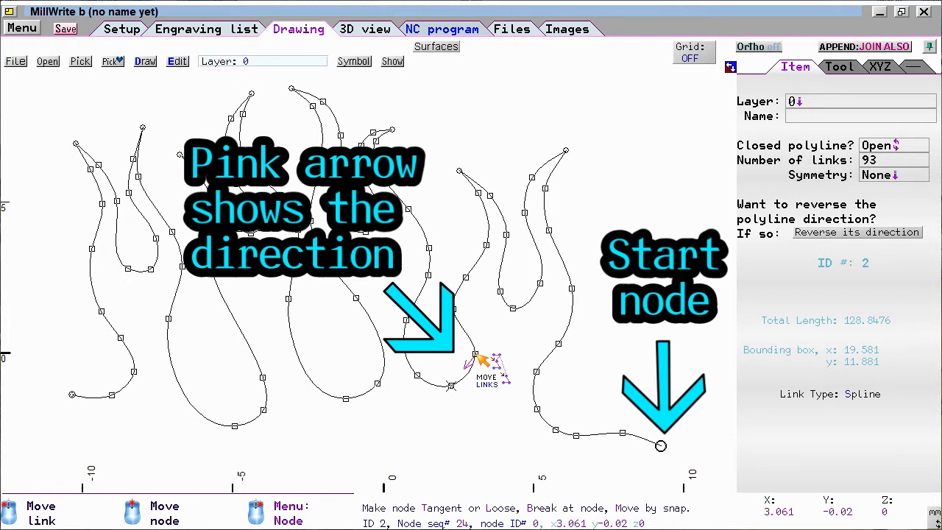
pyautogui.press('r')
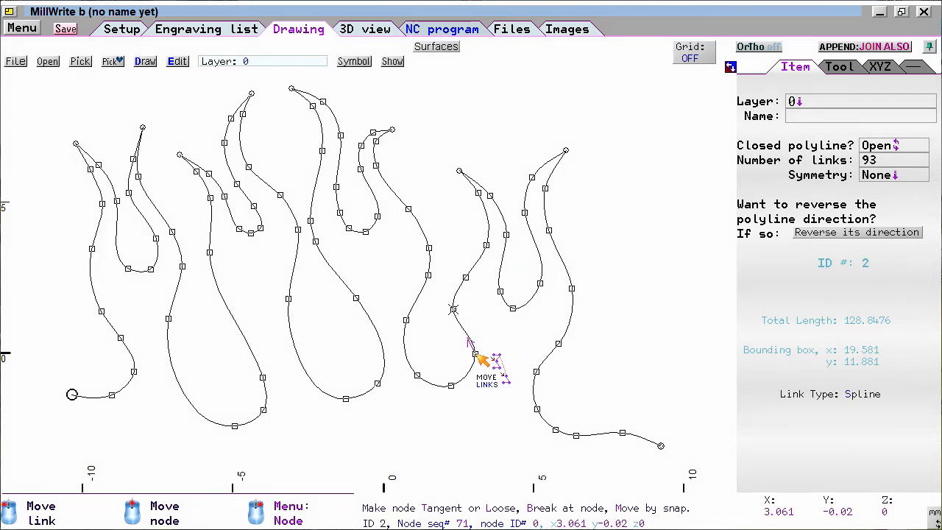
# - On the lobe right of the middle one, move the right-side node's links up to about X 3.313, Y 1.827 and the bottom node's links to about X 2.873, Y -1.426
pyautogui.click(480, 359)
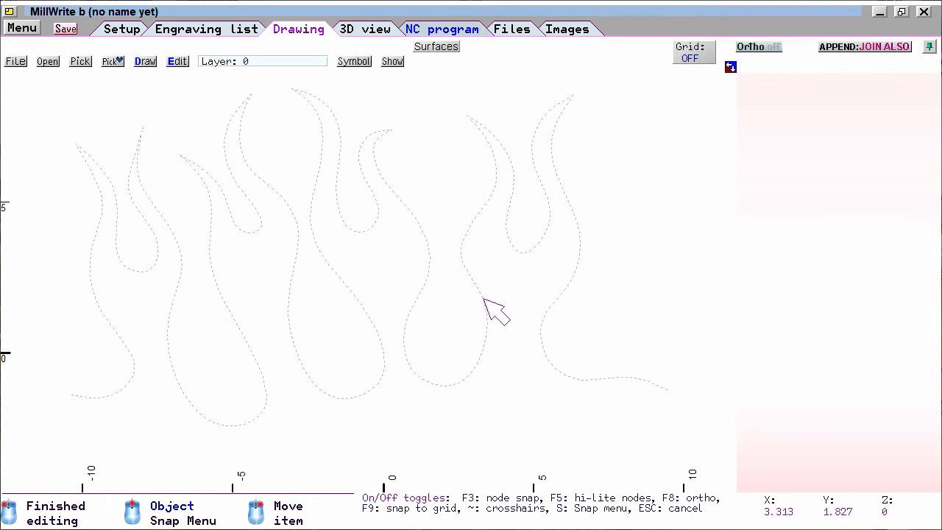
pyautogui.click(481, 304)
pyautogui.click(452, 385)
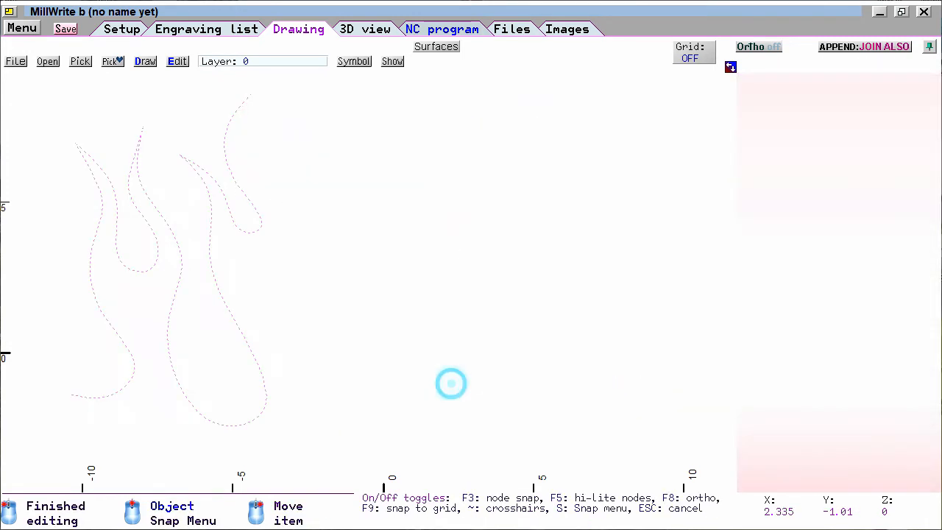
pyautogui.click(473, 392)
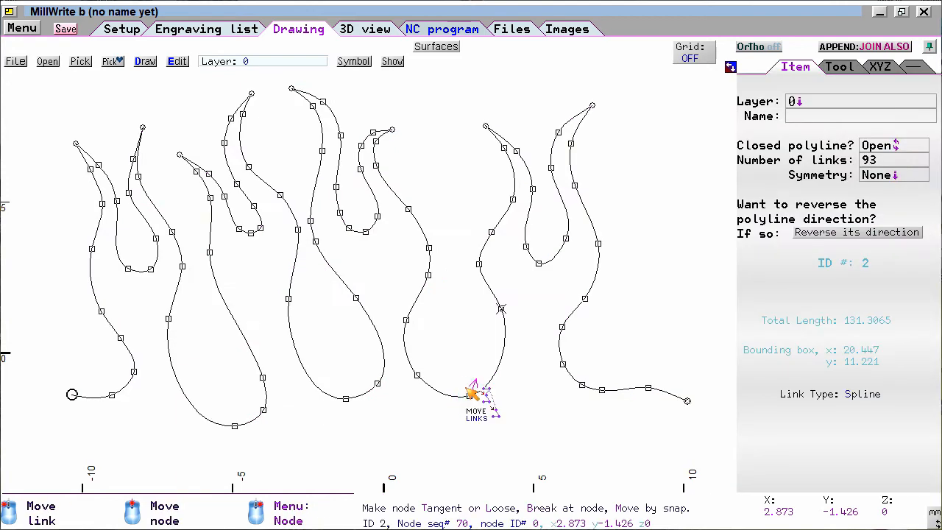
# - Widen the middle lobe and the lobe left of it by moving their bottom nodes' links leftward, the latter to about X -6.372, Y -2.428
pyautogui.click(345, 400)
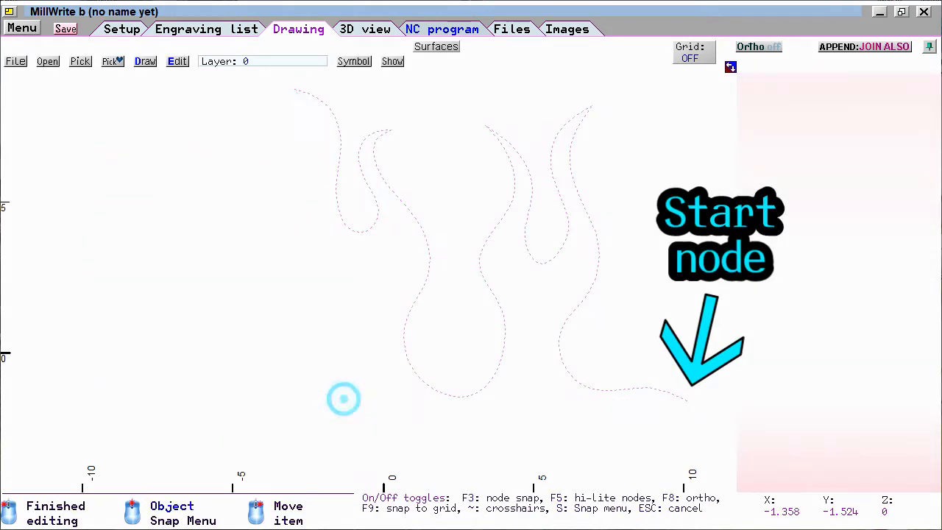
pyautogui.click(324, 400)
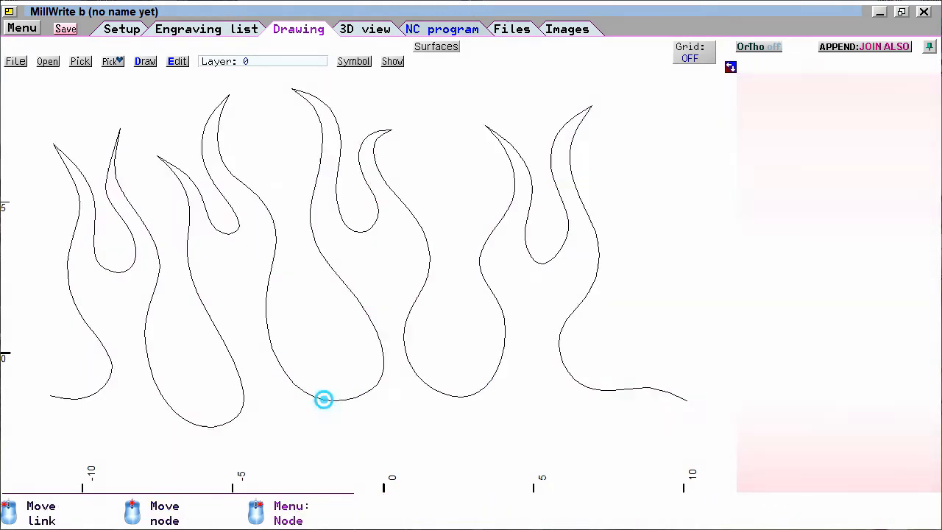
pyautogui.moveTo(210, 429); pyautogui.dragTo(191, 425)
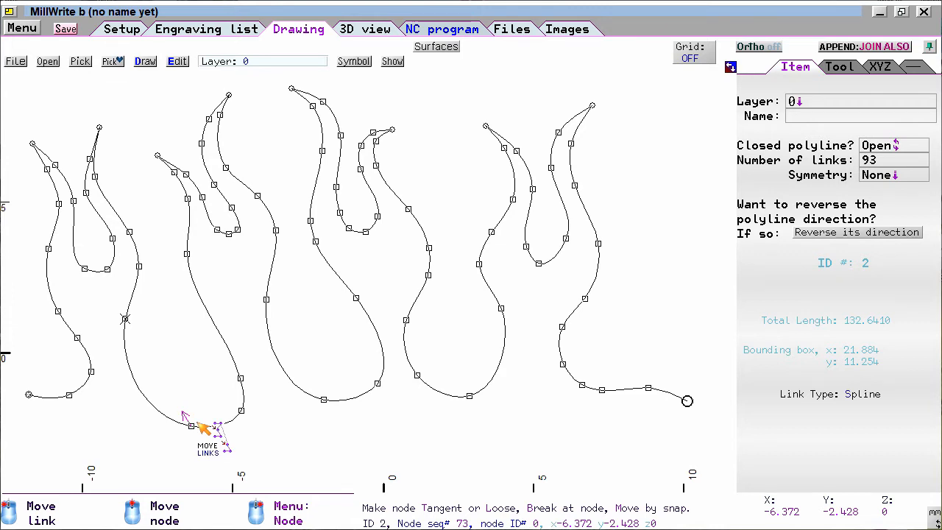
# - Shift the lower nodes of the middle lobe and the lobe left of it slightly left, bringing the latter's lower-right node to about X -4.985, Y -1.875
pyautogui.click(368, 389)
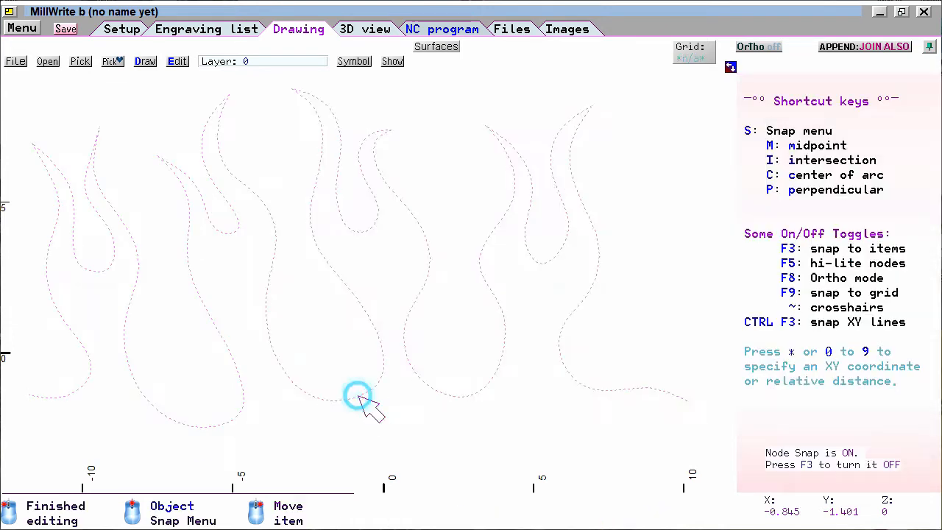
pyautogui.click(349, 391)
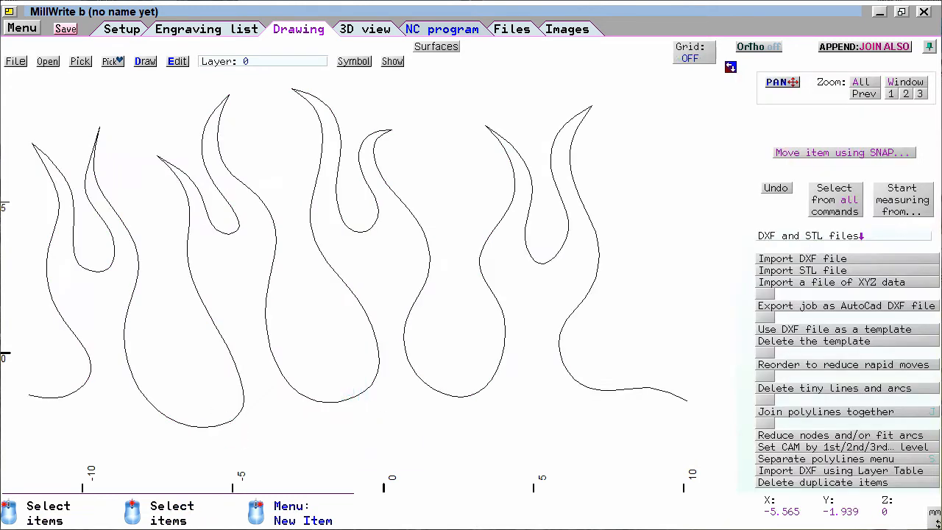
pyautogui.click(225, 423)
pyautogui.click(224, 422)
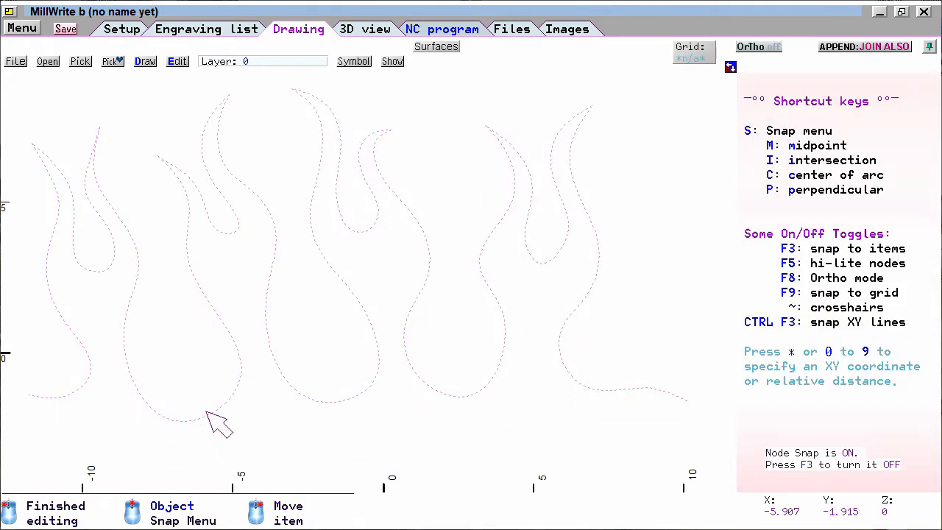
pyautogui.click(228, 424)
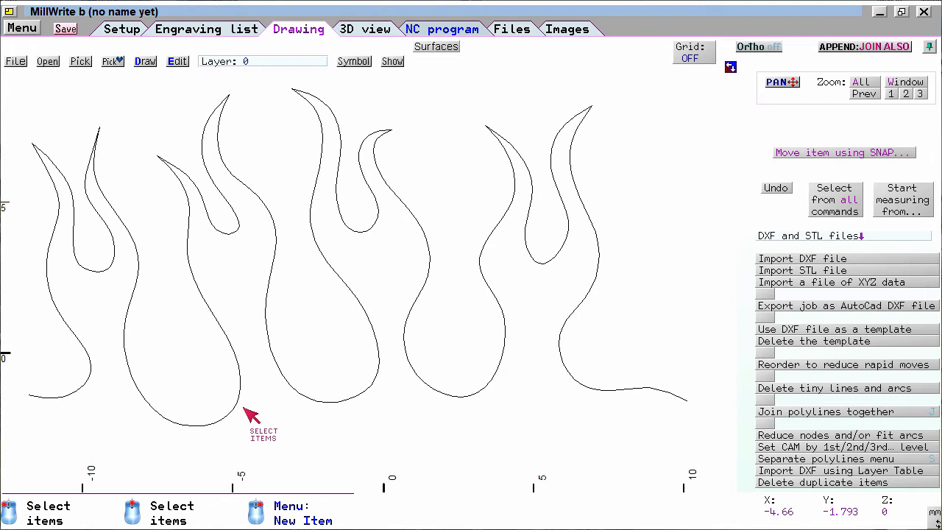
pyautogui.click(240, 409)
# - With Move Node, shift the middle lobe's bottom node left to about X -2.8, Y -1.5 and the start node to about X 9.623, Y 0.139
pyautogui.rightClick(238, 411)
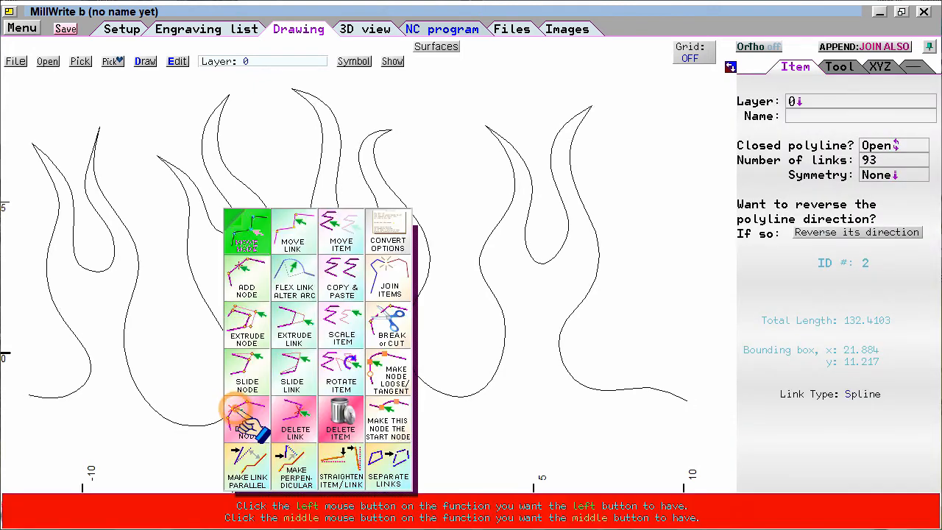
pyautogui.click(247, 237)
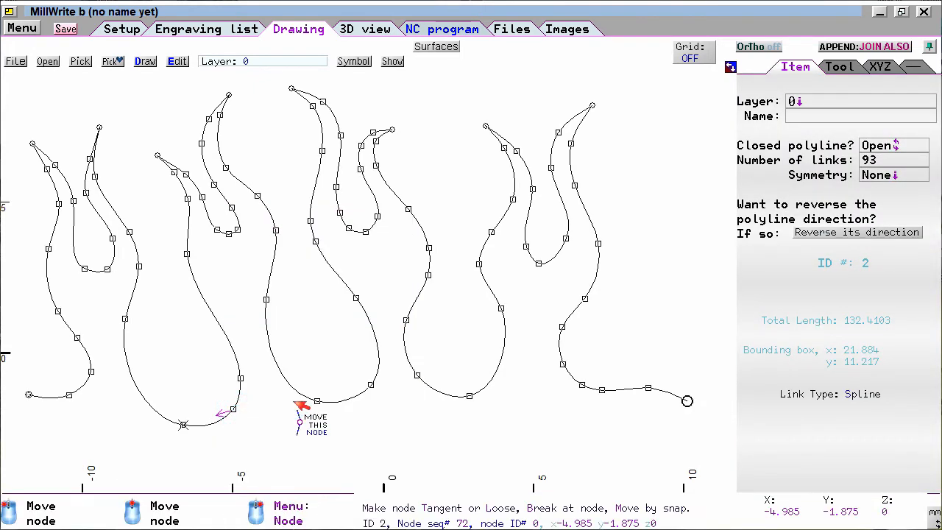
pyautogui.click(321, 402)
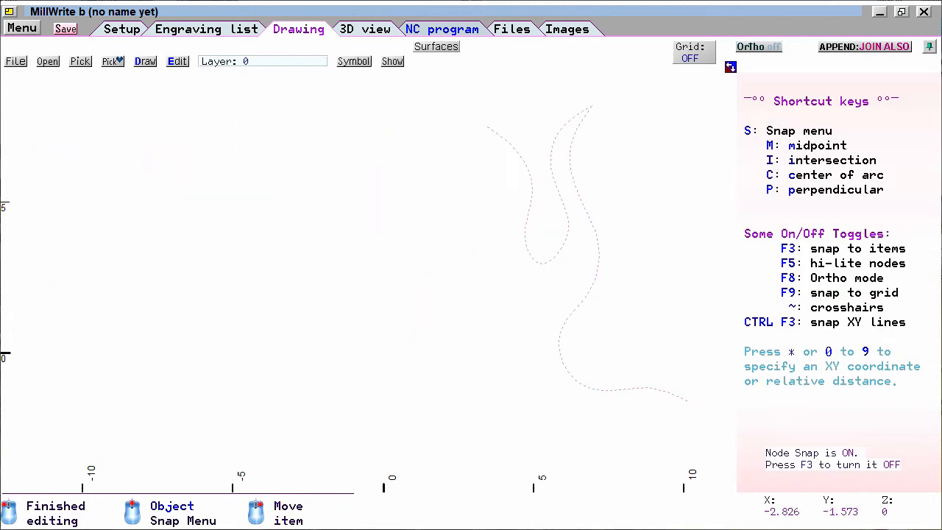
pyautogui.click(302, 399)
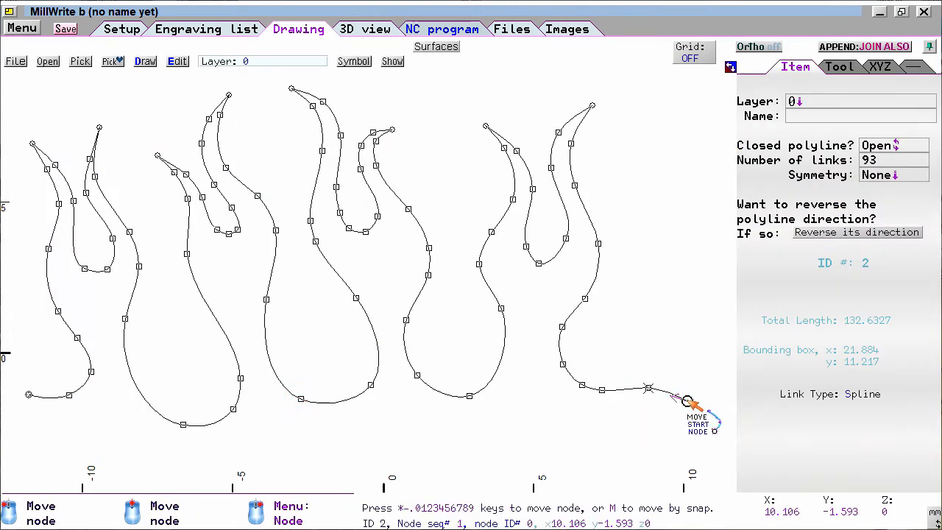
pyautogui.click(687, 400)
pyautogui.click(671, 349)
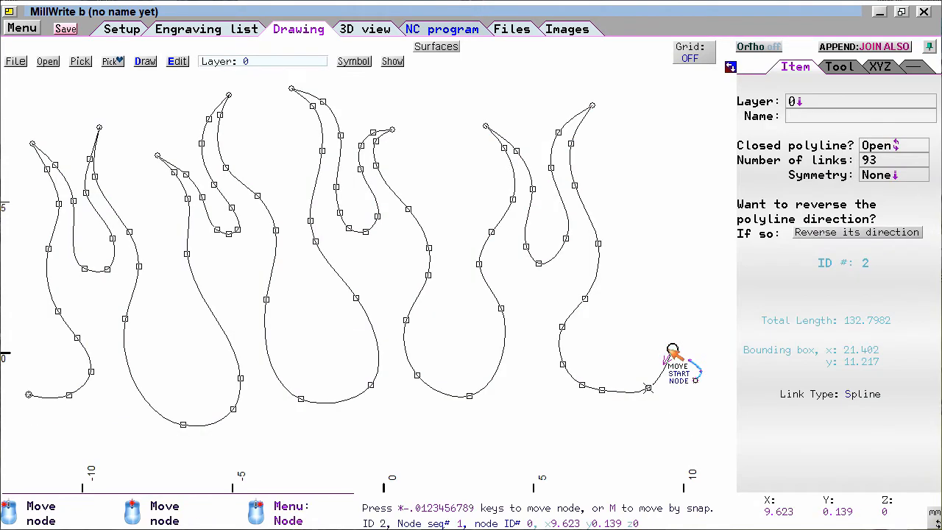
# - Switch to selecting and marking nodes, and mark the two tip nodes of the leftmost flame
pyautogui.click(359, 337)
pyautogui.scroll(-2, 359, 338)
pyautogui.scroll(1, 348, 182)
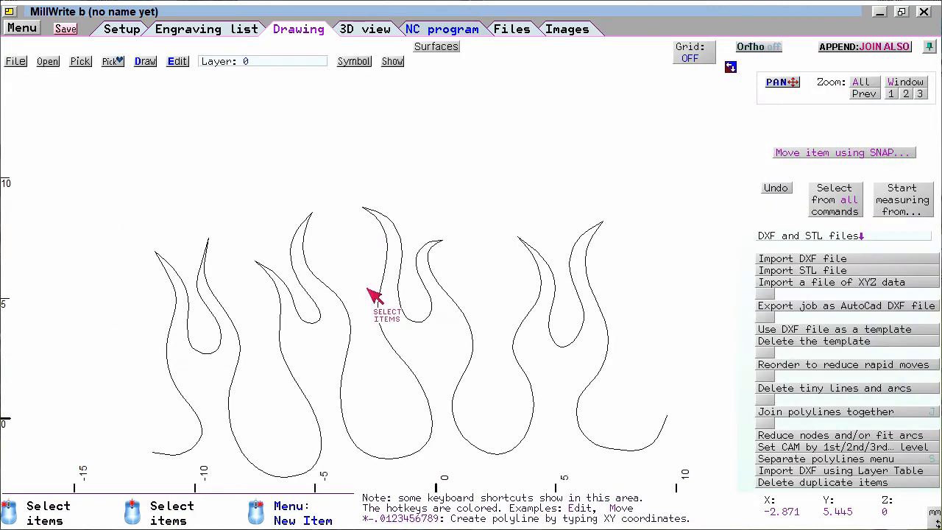
pyautogui.scroll(1, 367, 288)
pyautogui.scroll(-1, 370, 302)
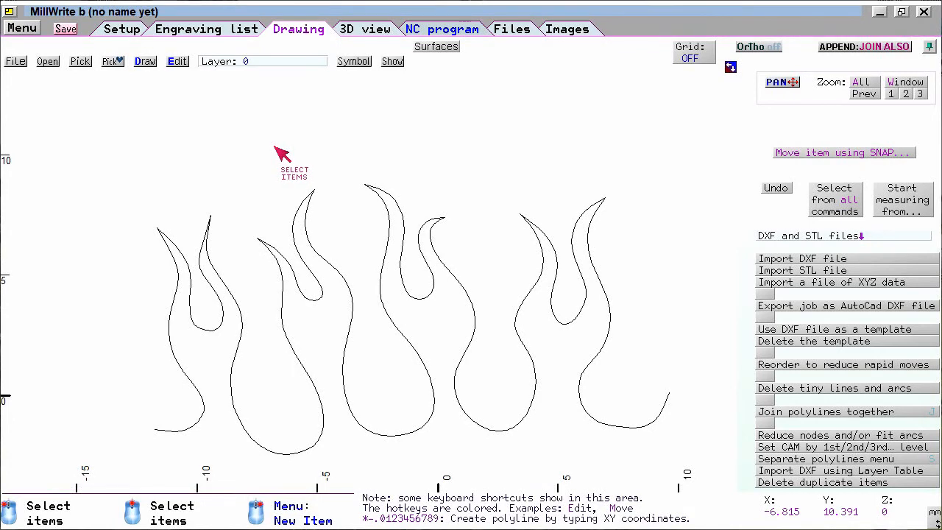
pyautogui.rightClick(283, 155)
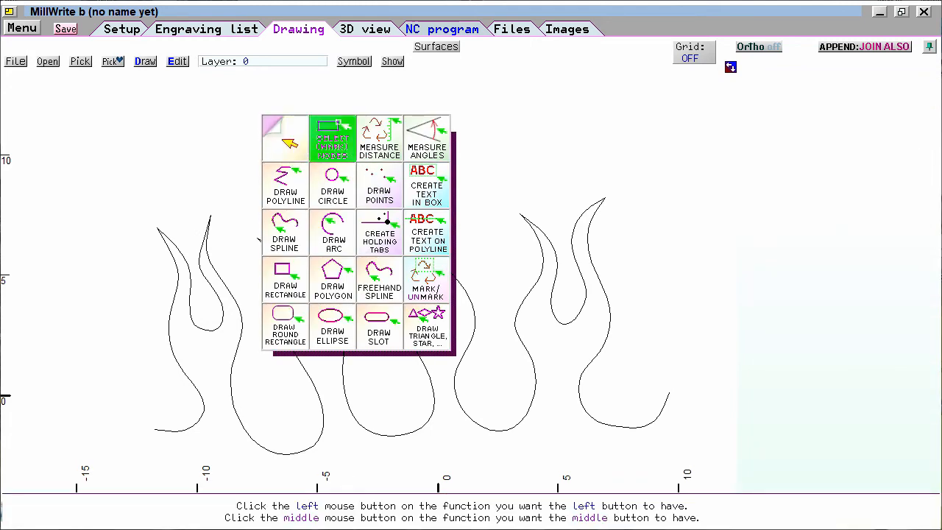
pyautogui.click(343, 150)
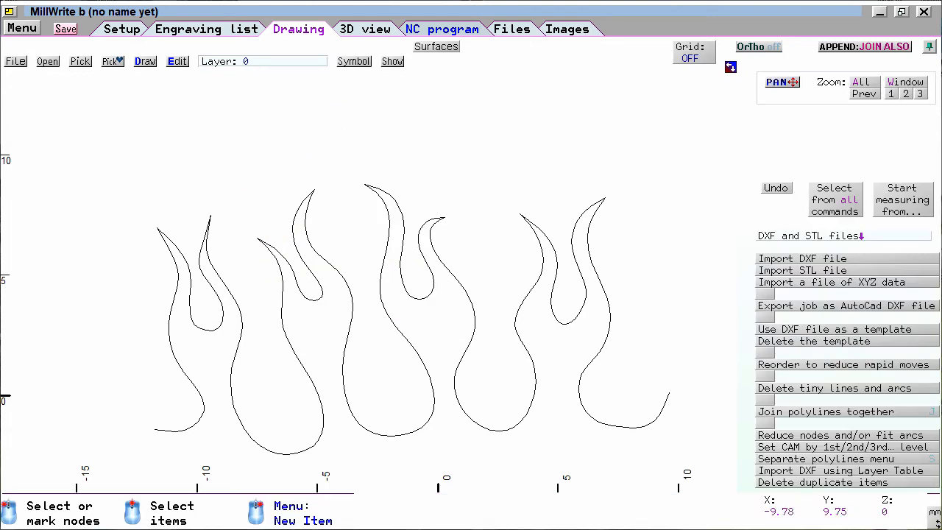
pyautogui.click(121, 168)
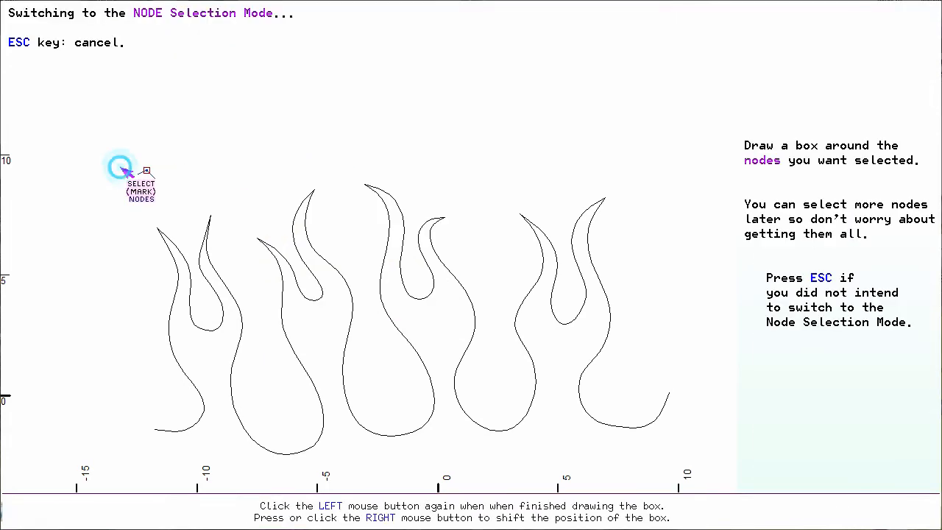
pyautogui.click(191, 238)
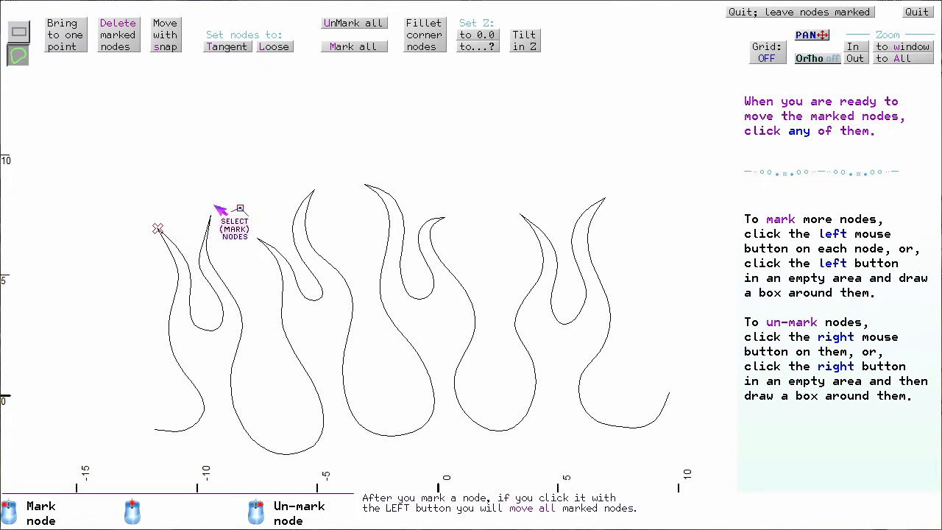
pyautogui.click(212, 216)
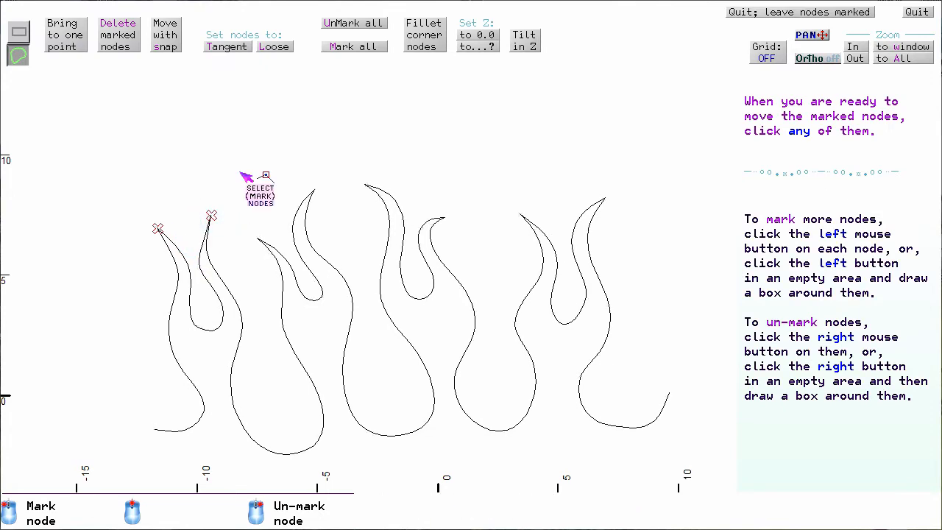
# - Mark the four tip nodes of the second and third flames from the left by enclosing them in a freehand shape
pyautogui.click(18, 55)
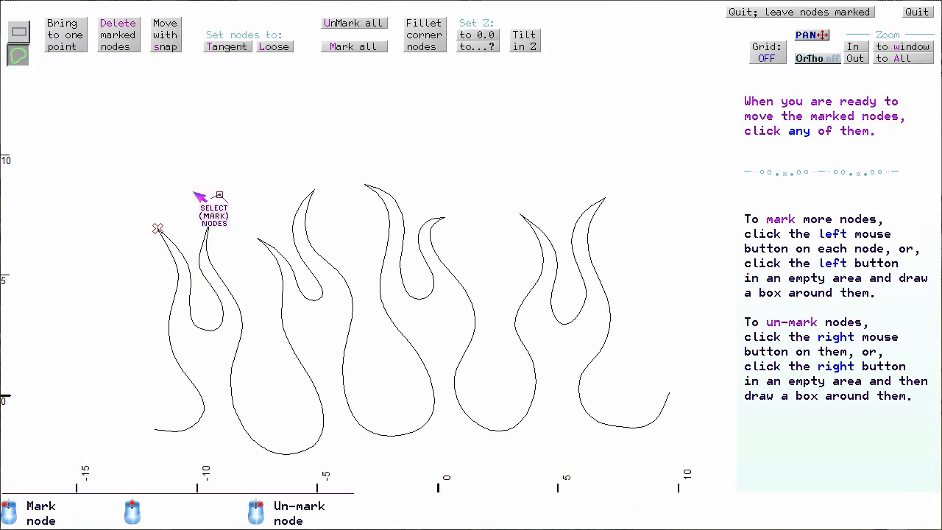
pyautogui.click(239, 180)
pyautogui.click(245, 255)
pyautogui.click(282, 230)
pyautogui.click(285, 190)
pyautogui.click(330, 208)
pyautogui.click(361, 196)
pyautogui.click(403, 176)
pyautogui.click(427, 204)
pyautogui.click(450, 231)
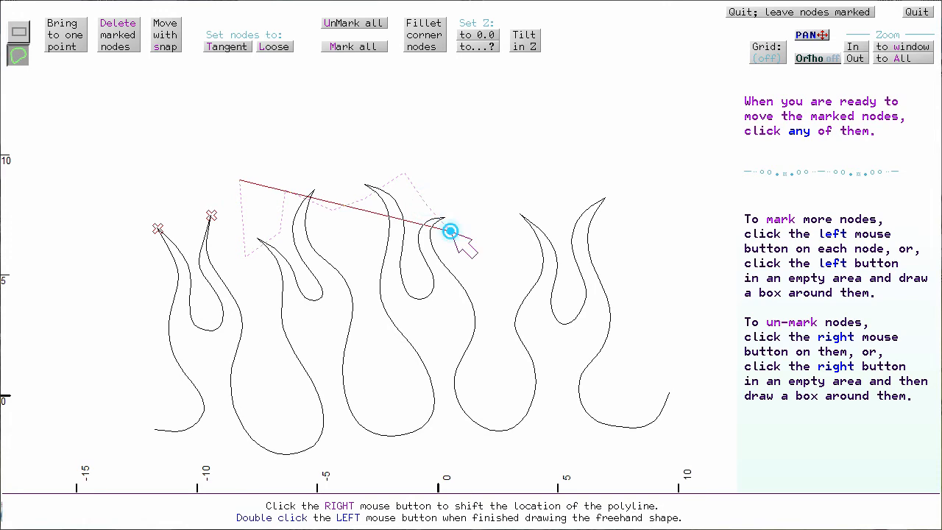
pyautogui.click(496, 222)
pyautogui.doubleClick(295, 126)
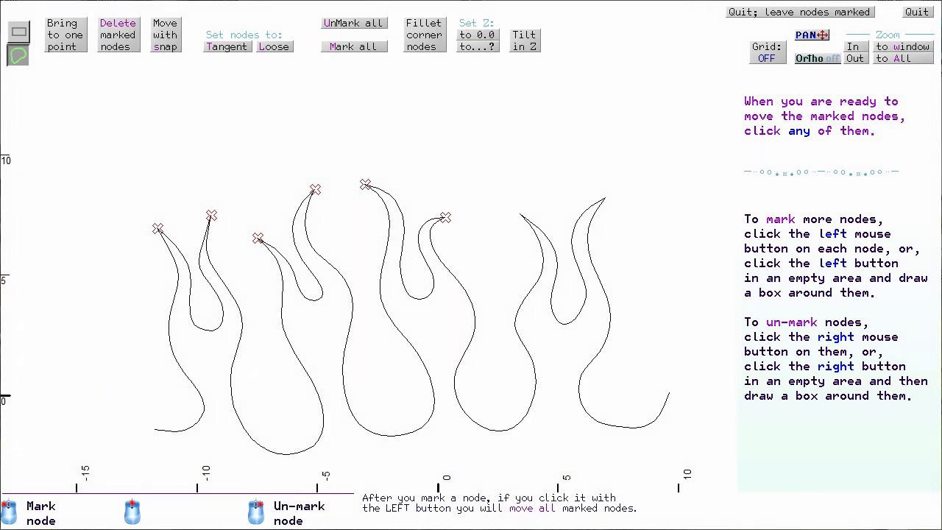
# - Move all six marked tip nodes slightly up and to the right, and quit node selection without keeping the marks
pyautogui.click(366, 184)
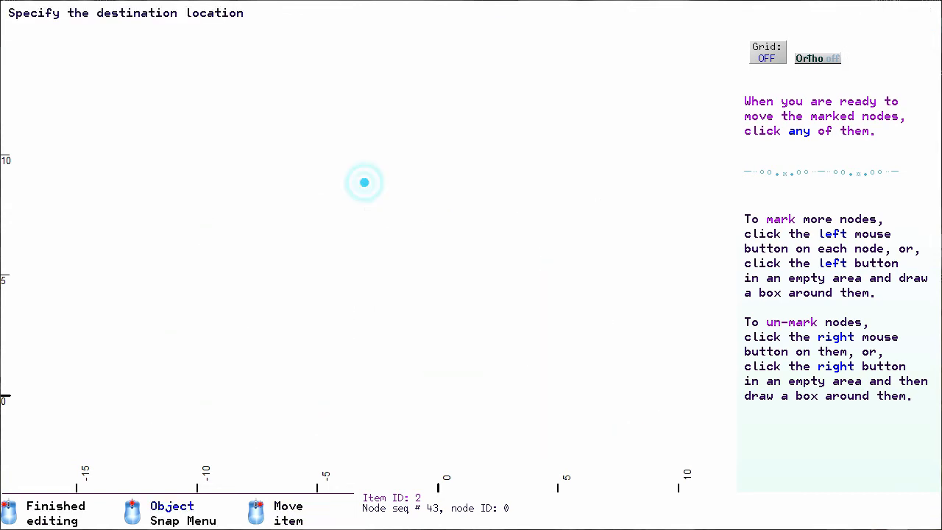
pyautogui.click(369, 154)
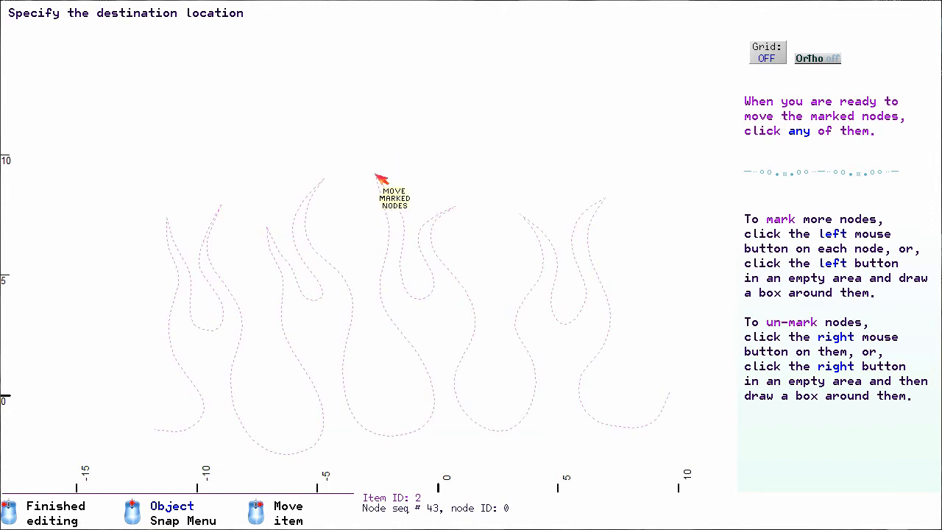
pyautogui.click(375, 173)
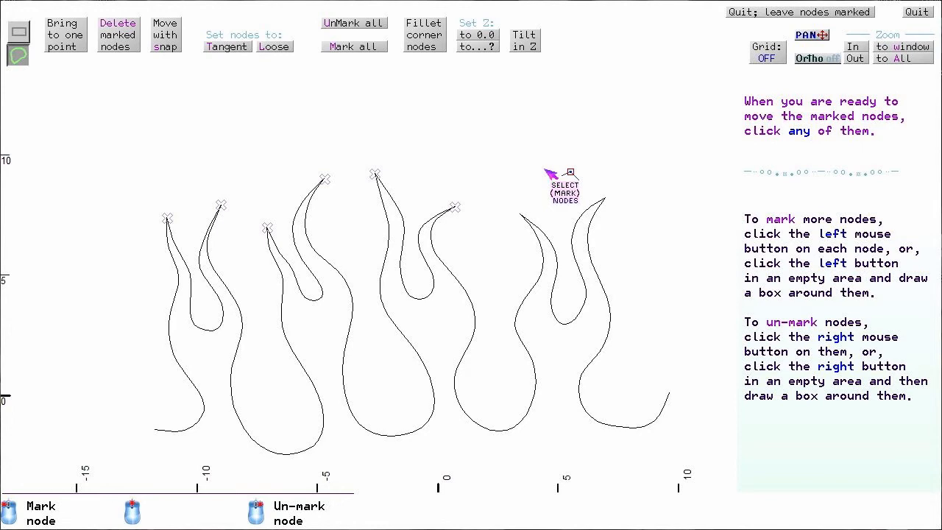
pyautogui.click(917, 12)
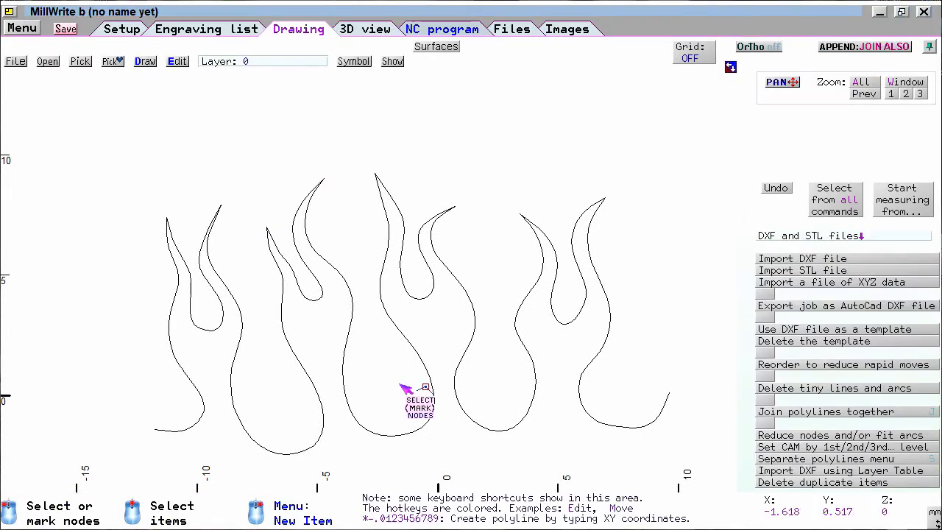
# - Mark the lower-right node of the lobe left of the middle one
pyautogui.scroll(-1, 405, 389)
pyautogui.scroll(1, 371, 284)
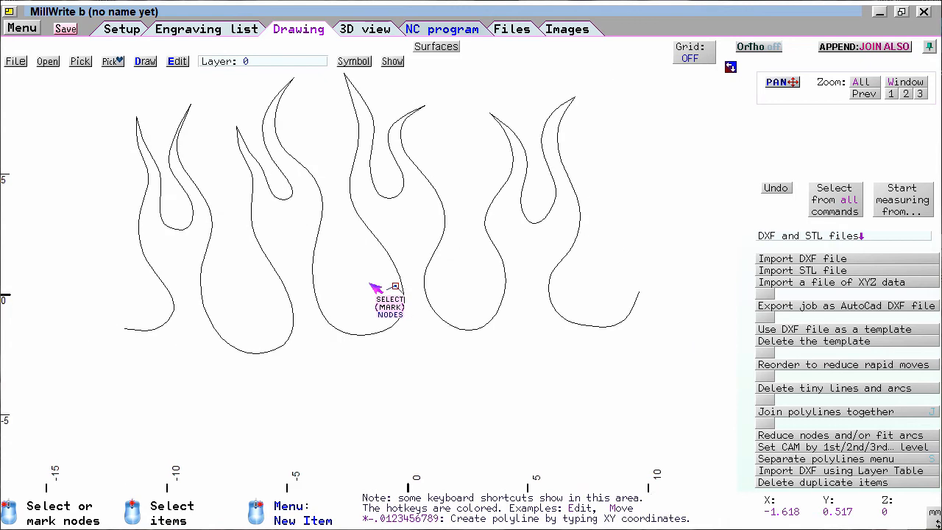
pyautogui.click(284, 344)
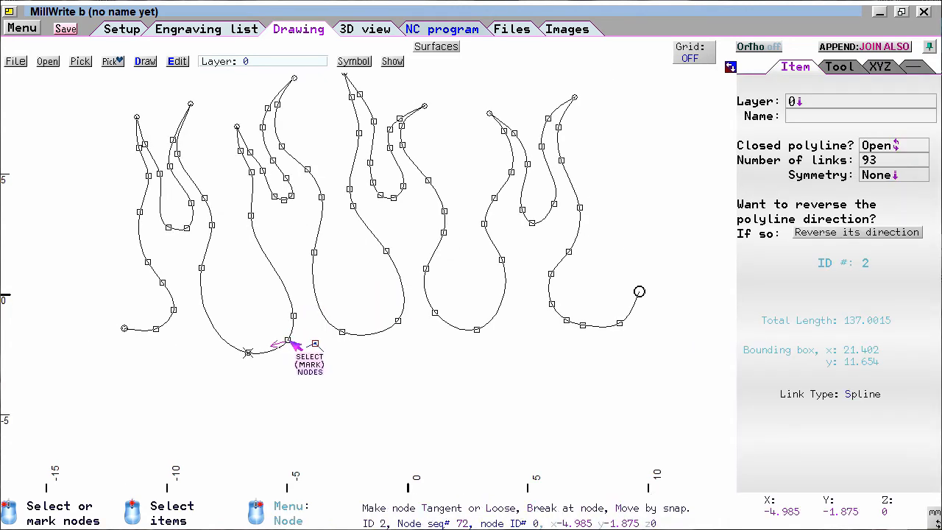
pyautogui.click(289, 339)
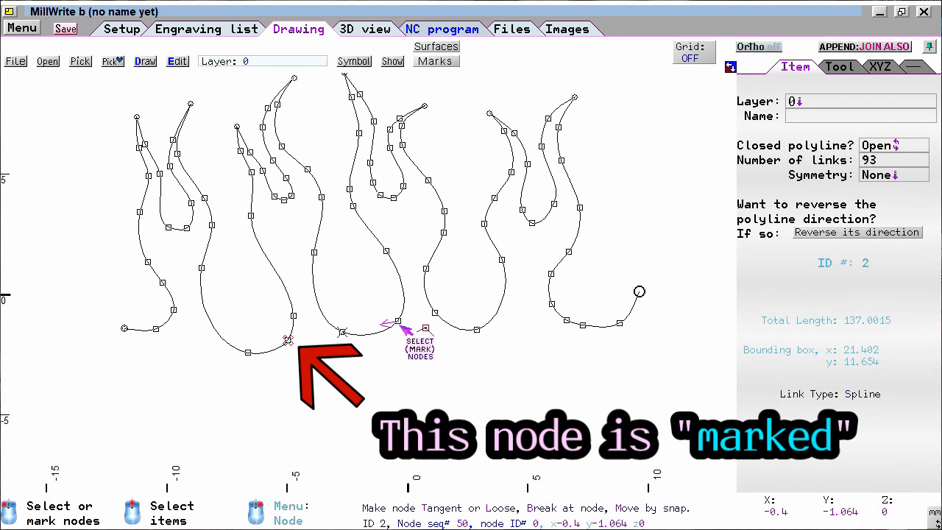
# - Switch the node editing function from selecting and marking nodes to moving links
pyautogui.click(397, 323)
pyautogui.rightClick(398, 323)
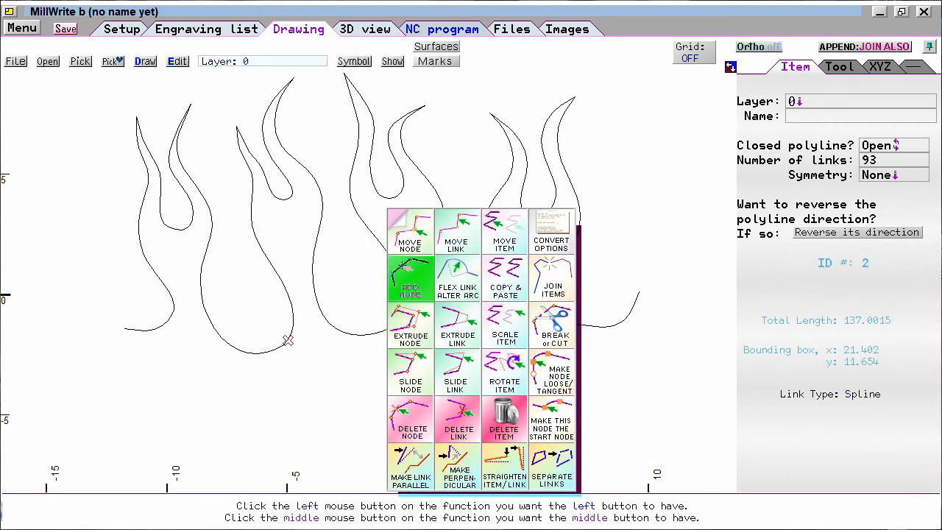
pyautogui.click(465, 237)
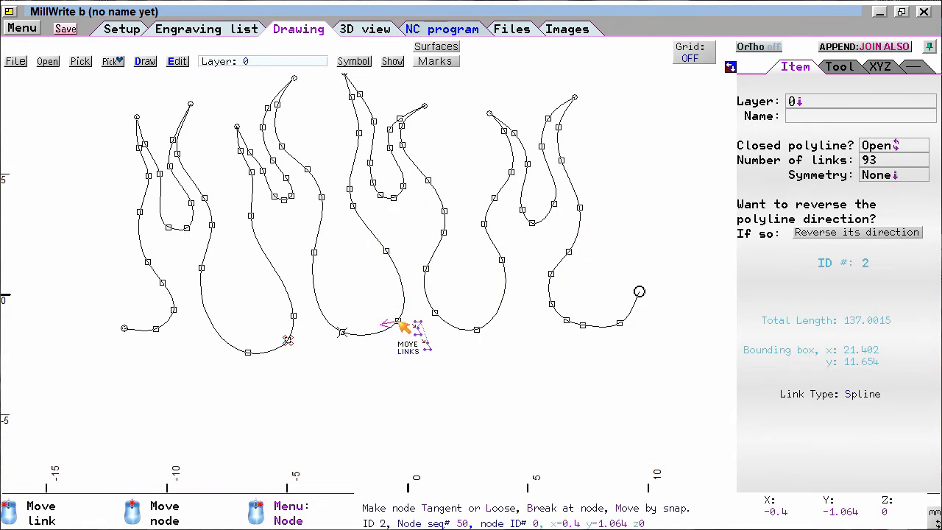
pyautogui.press('Escape')
pyautogui.click(289, 341)
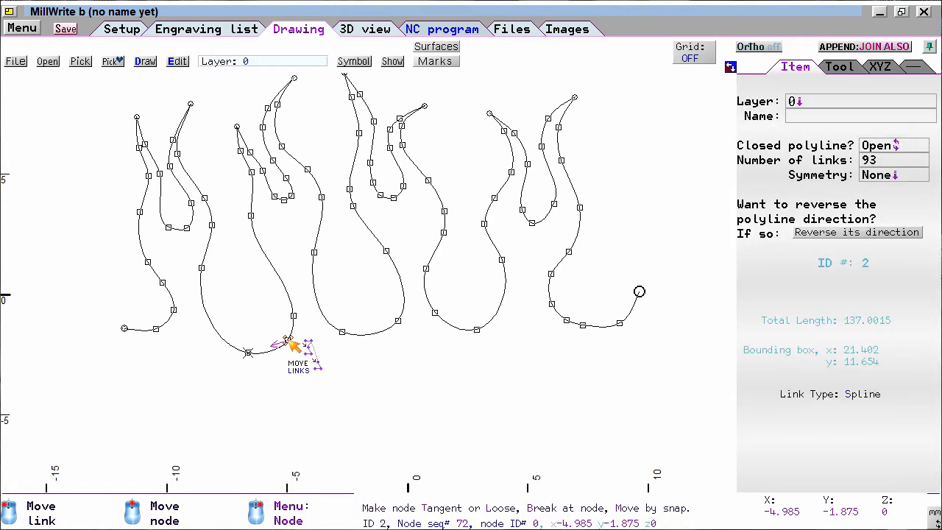
# - Move the middle lobe's lower-left node up to about X -3.4, Y 0.4, carrying the links up to the marked node along
pyautogui.click(343, 333)
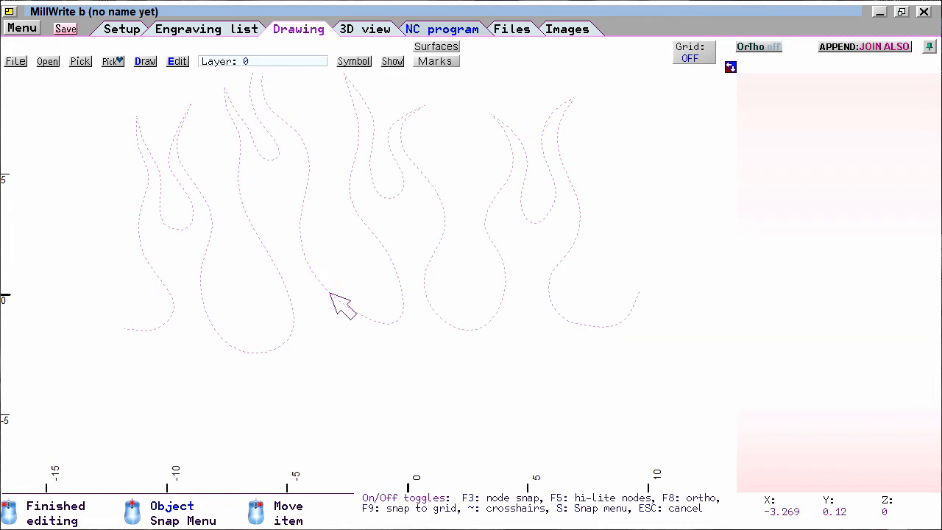
pyautogui.scroll(-1, 353, 298)
pyautogui.scroll(2, 373, 276)
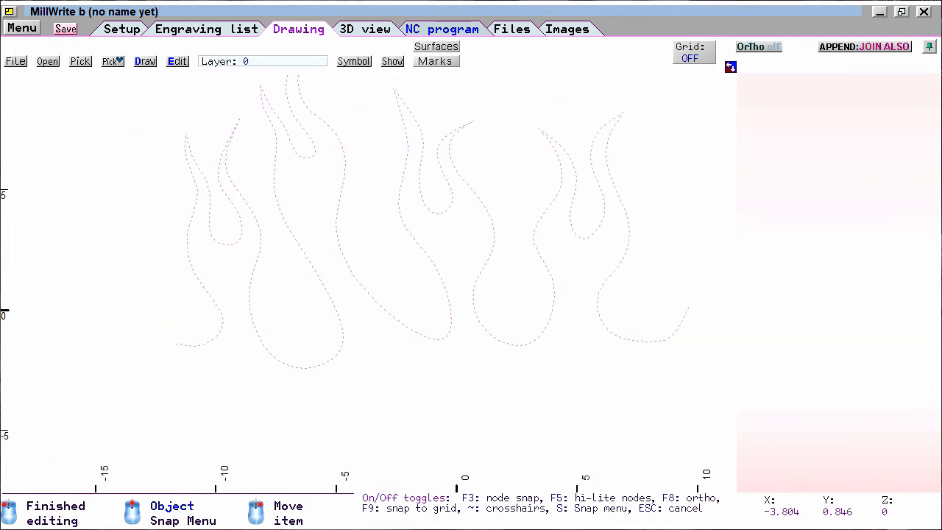
pyautogui.click(385, 301)
pyautogui.moveTo(398, 267); pyautogui.dragTo(371, 358, button='middle')
pyautogui.press('Escape')
pyautogui.scroll(-1, 369, 282)
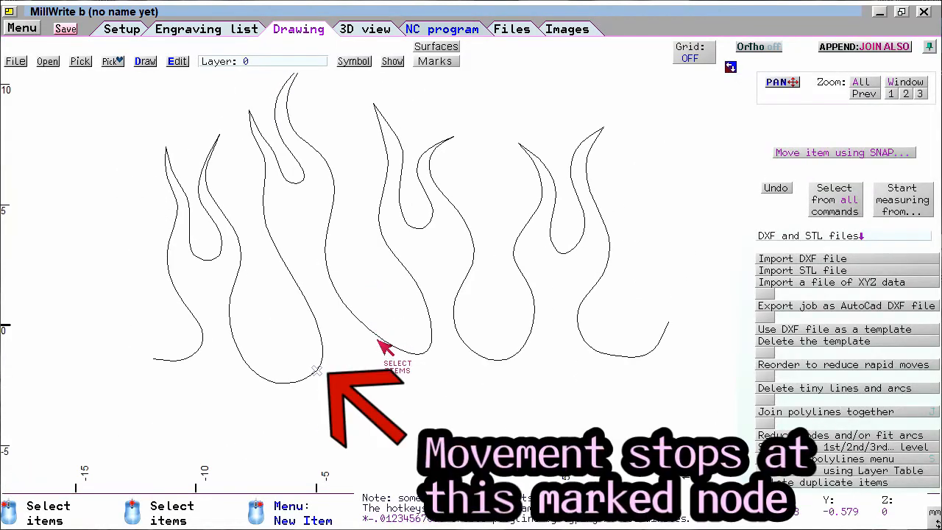
# - Move the next node up the middle lobe's left side to about X -4.2, Y 3.3, and lower the upper right-side node of the lobe beside it
pyautogui.click(328, 243)
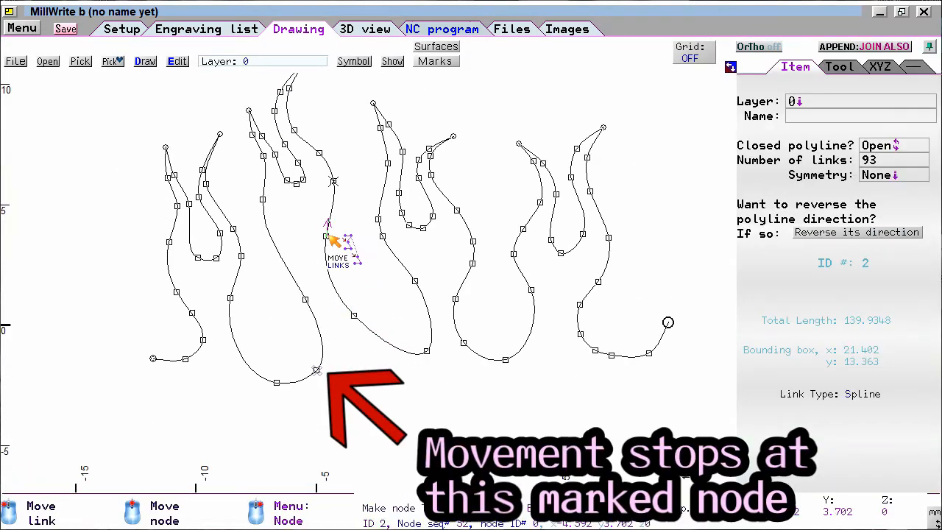
pyautogui.click(326, 237)
pyautogui.click(339, 251)
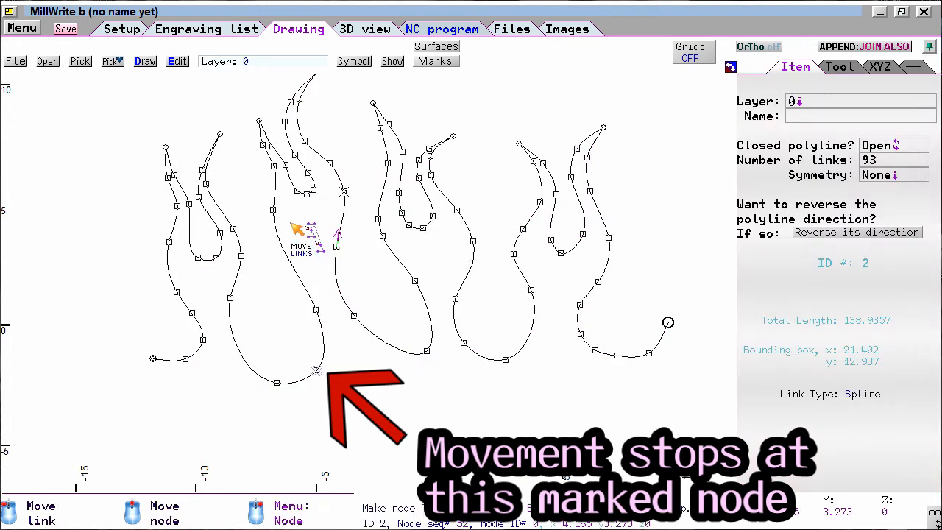
pyautogui.click(277, 209)
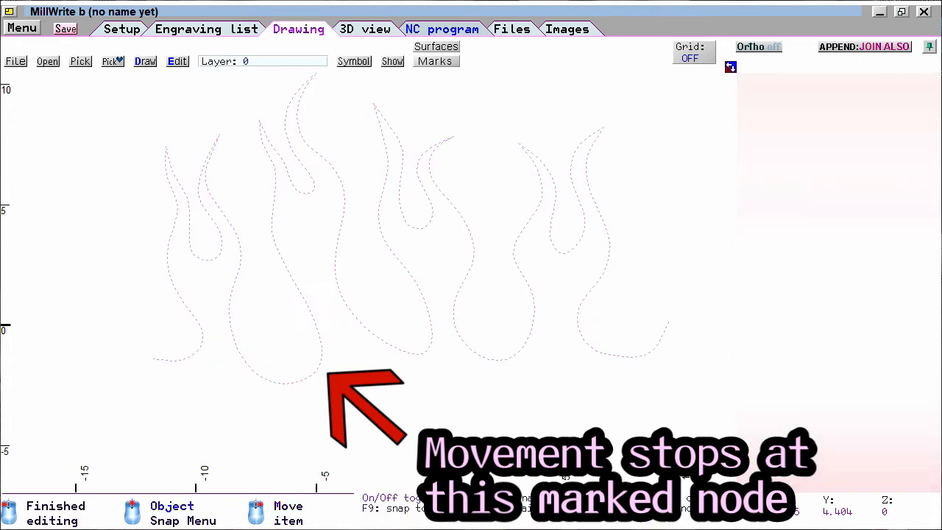
pyautogui.click(270, 232)
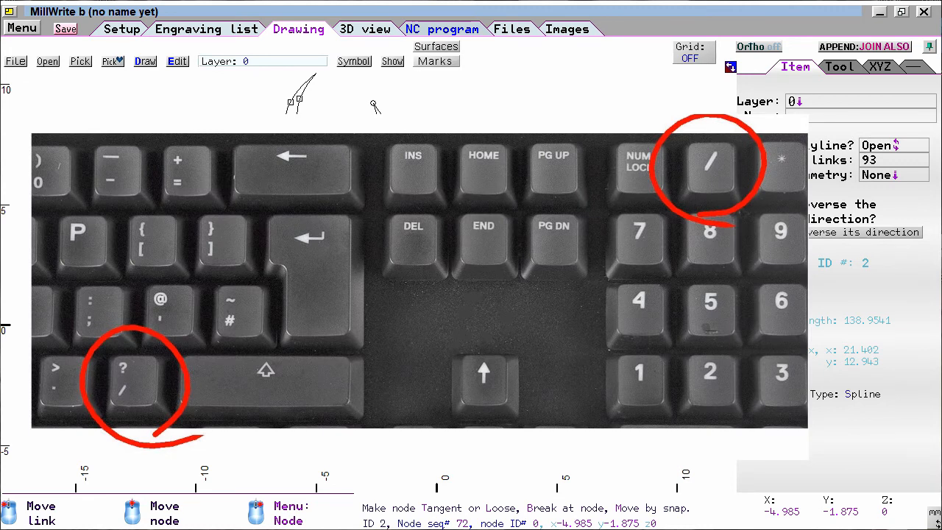
pyautogui.press('Escape')
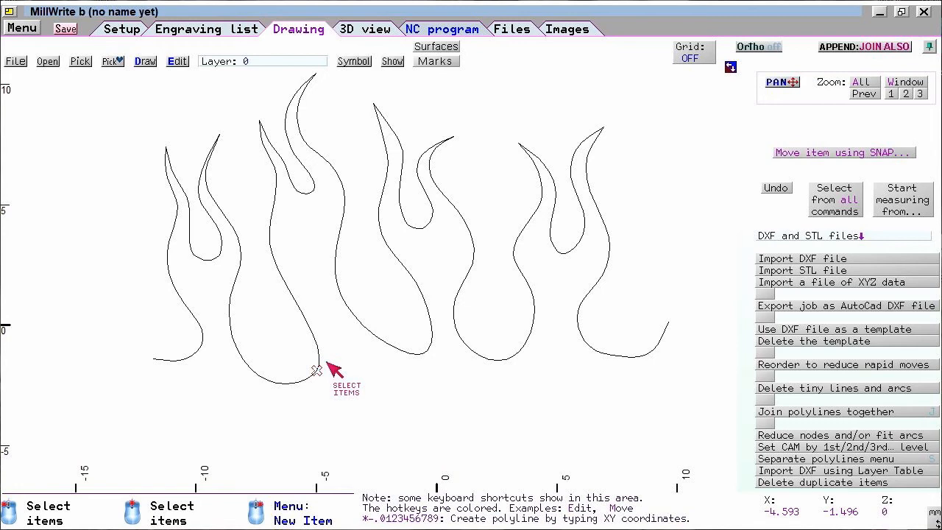
# - Mark the right-side node of the leftmost lobe, and move the links between both marks to put the second lobe's left-side node near X -9.0, Y 2.8
pyautogui.click(204, 339)
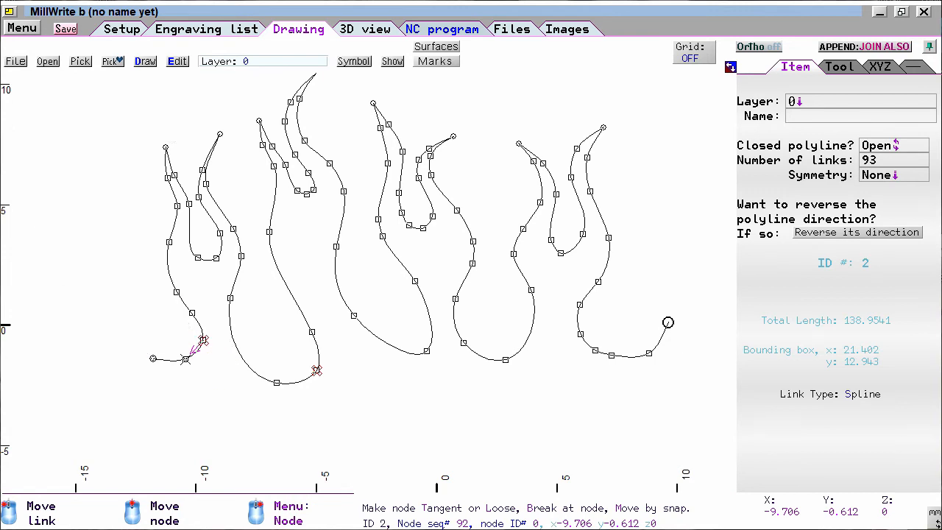
pyautogui.click(228, 294)
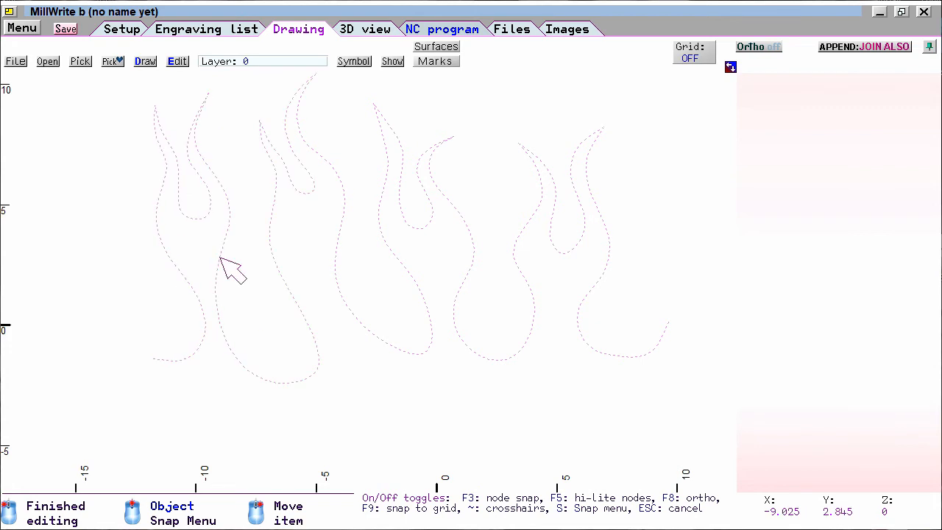
pyautogui.click(219, 256)
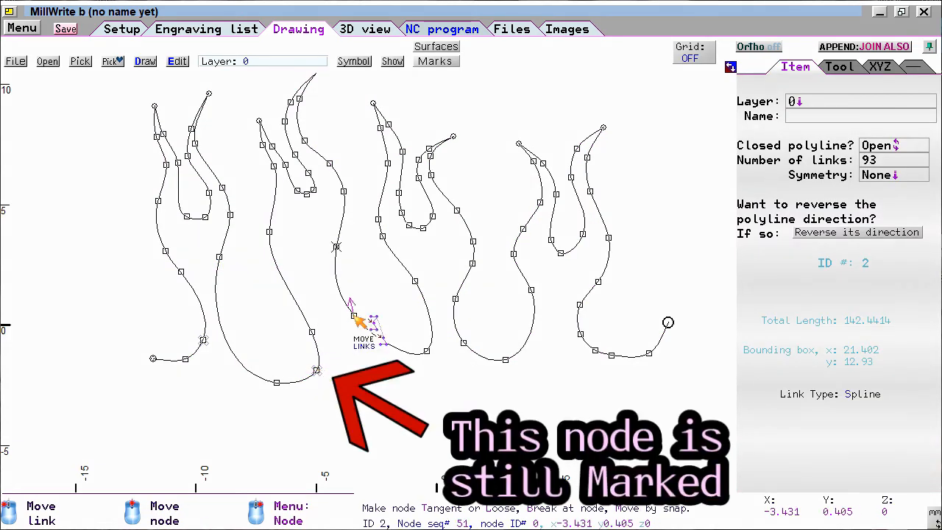
# - Move the middle lobe's upper left-side node to about X -3.8, Y 2.4, and shift the fourth lobe's left-side node slightly right up to a marked node
pyautogui.click(336, 248)
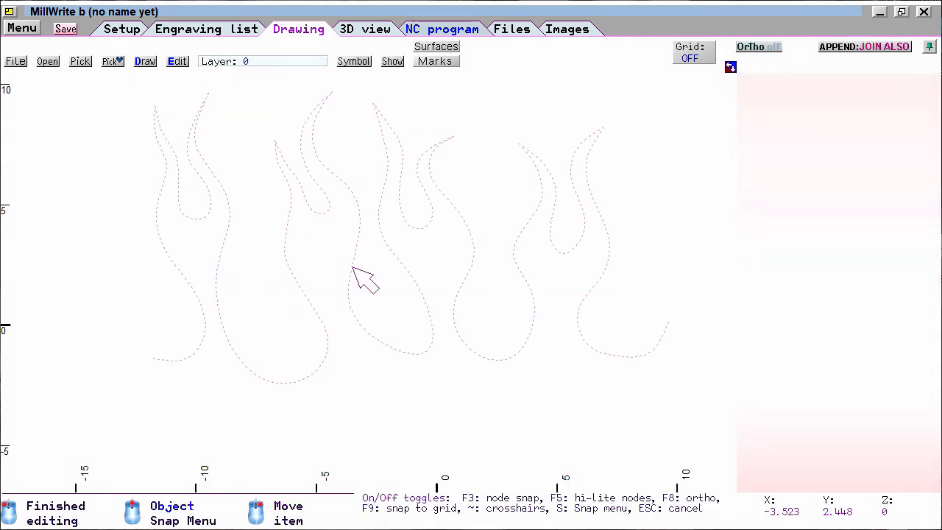
pyautogui.click(346, 266)
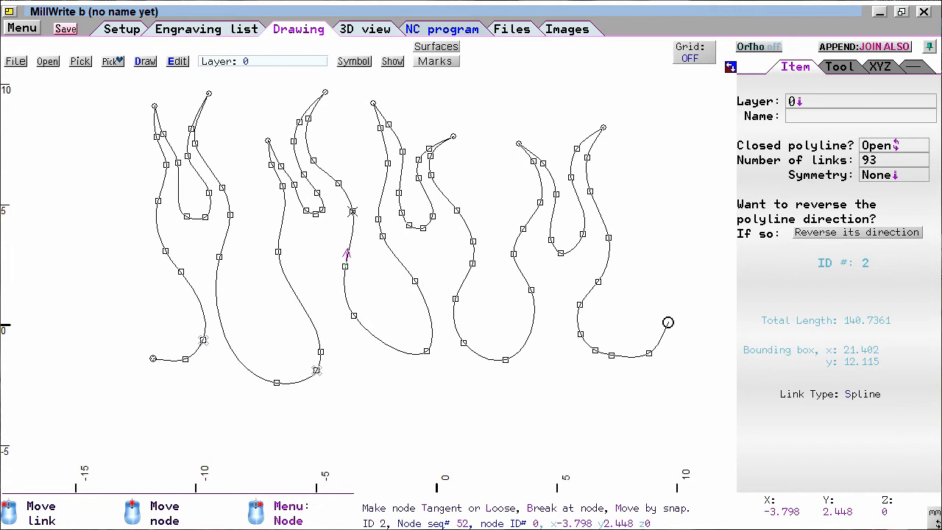
pyautogui.click(465, 300)
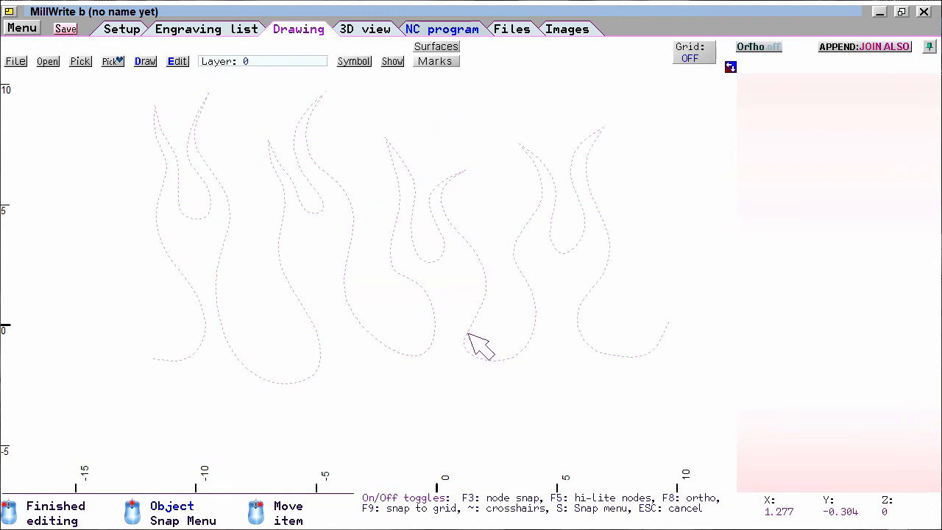
pyautogui.click(471, 297)
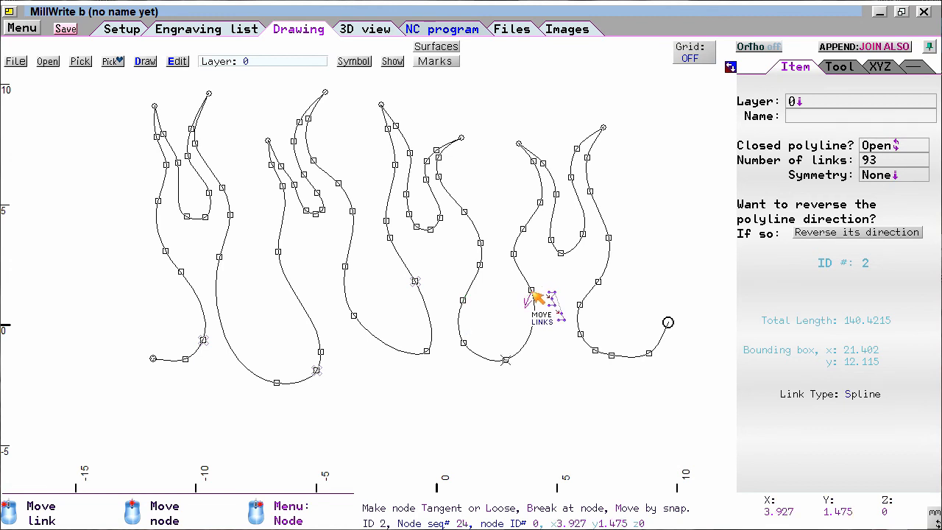
# - Move the rightmost lobe's left-side node to about X 5.8, Y 0.8, with links following up to the marked node on the fourth lobe
pyautogui.click(582, 301)
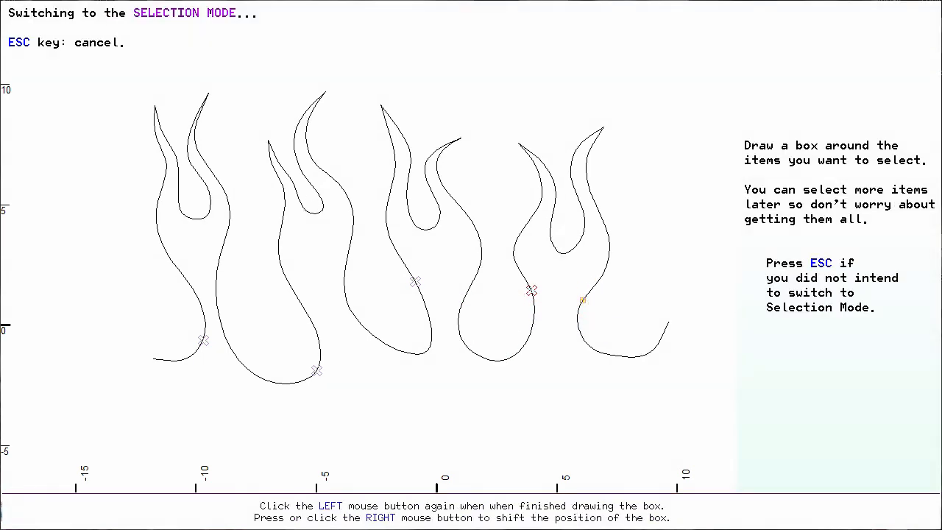
pyautogui.press('Escape')
pyautogui.click(582, 303)
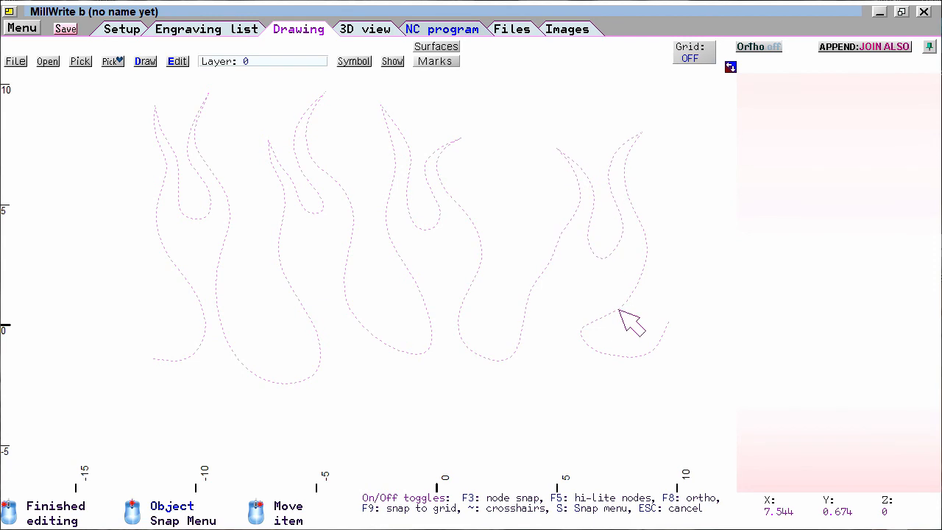
pyautogui.click(581, 306)
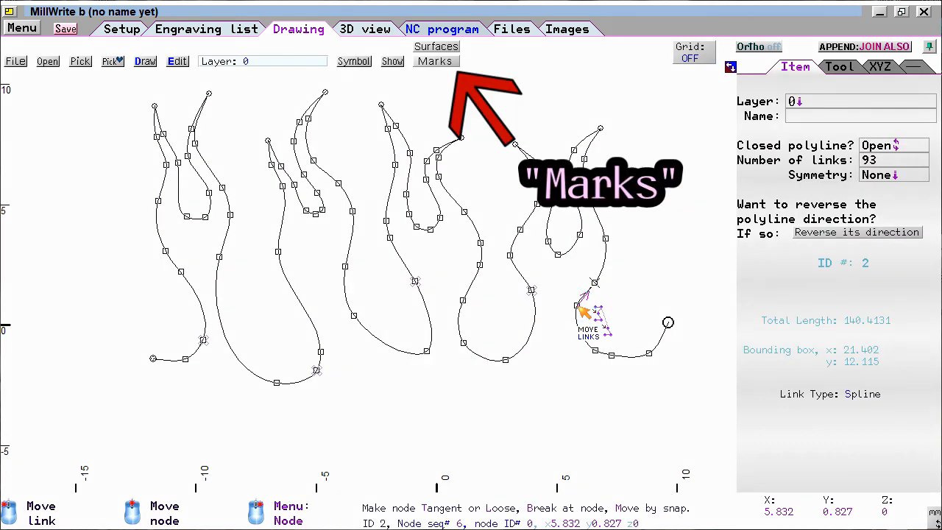
# - Hide all marks, and move the middle lobe's lower-right node with its following links down to about X -0.6, Y -2.1
pyautogui.click(435, 61)
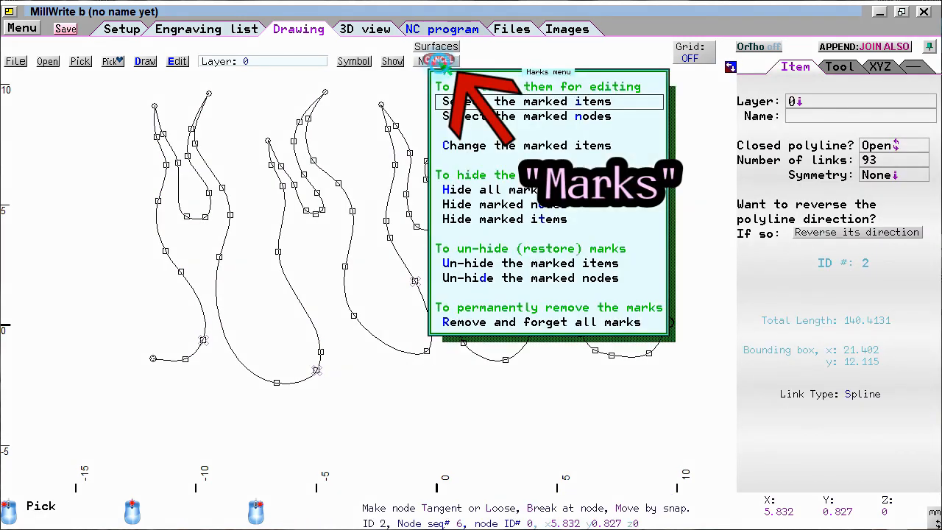
pyautogui.click(490, 190)
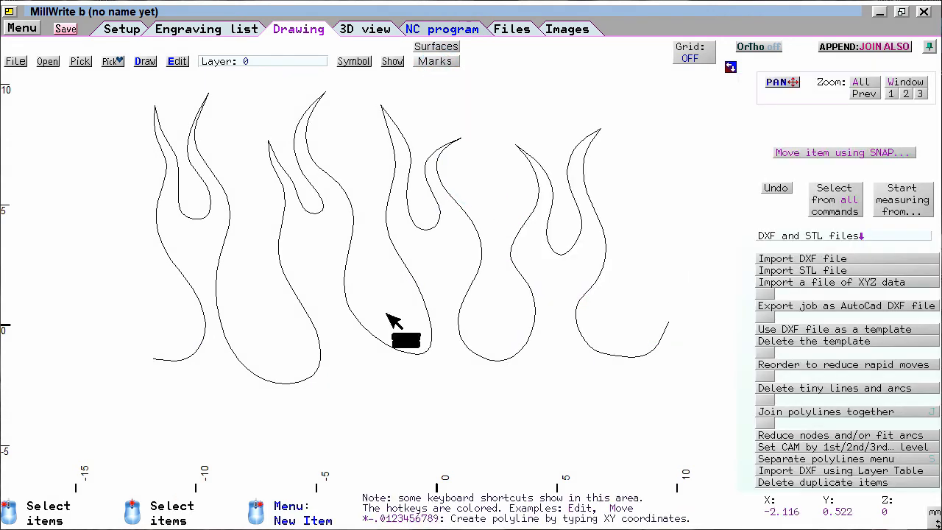
pyautogui.click(404, 351)
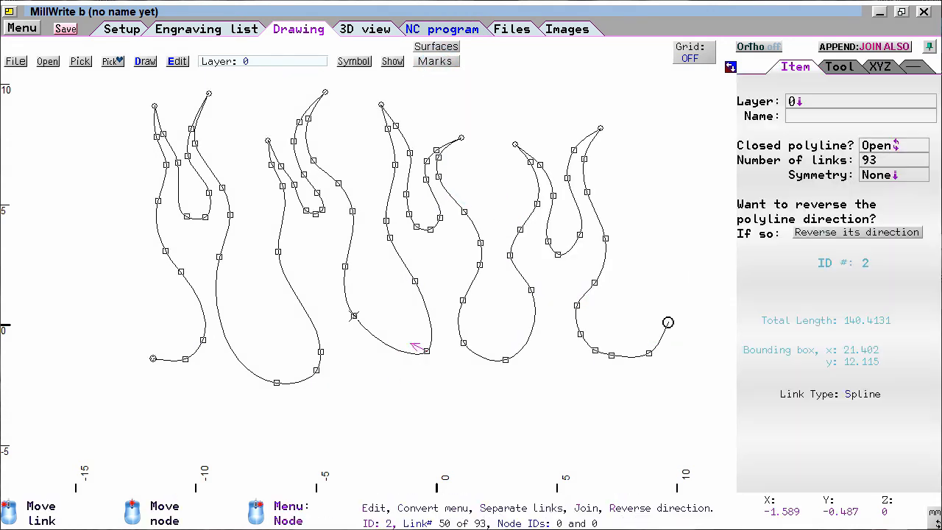
pyautogui.click(424, 352)
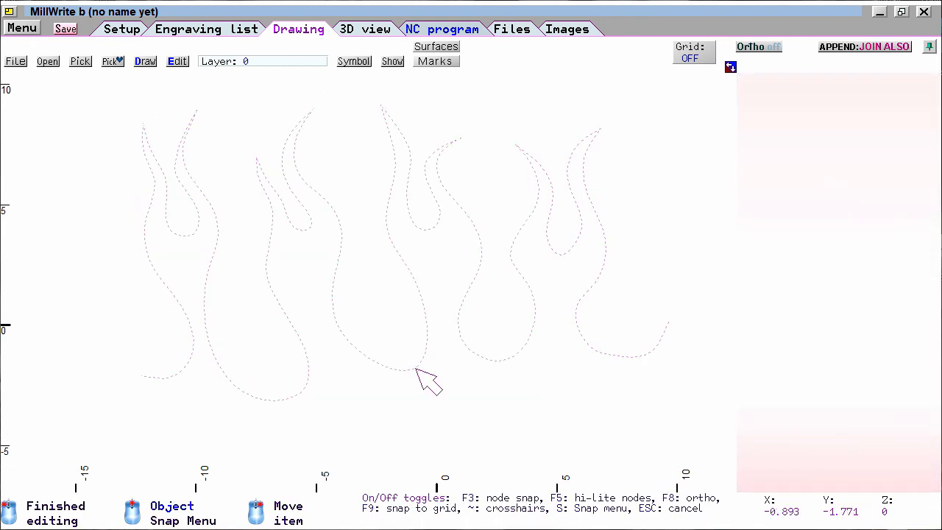
pyautogui.click(421, 374)
# - Un-hide the marked nodes, and move the middle lobe's lower-right node up to about X -1.0, Y -0.7 between the marks
pyautogui.click(435, 62)
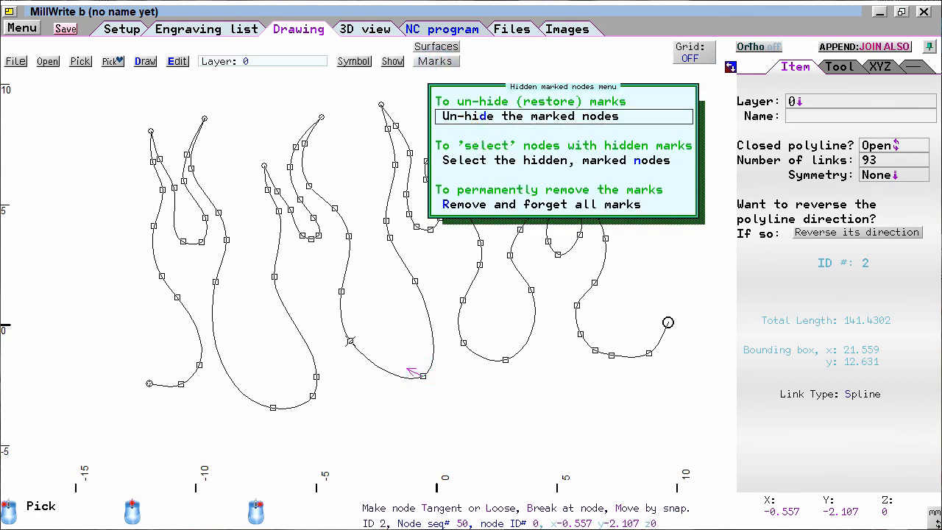
pyautogui.click(455, 115)
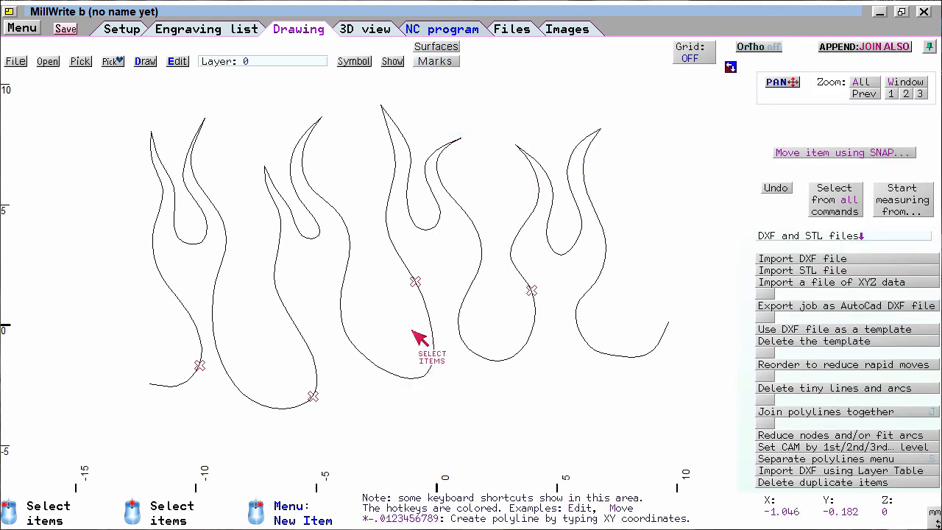
pyautogui.click(433, 378)
pyautogui.click(422, 375)
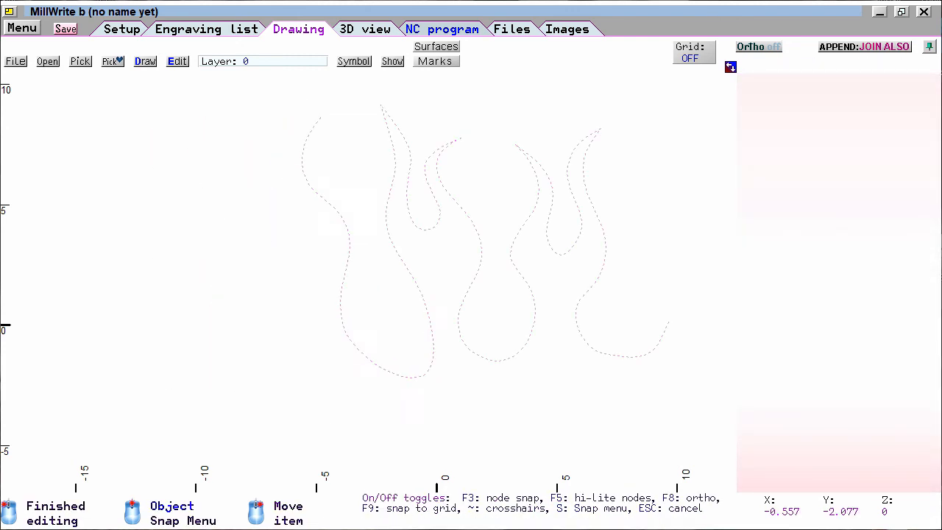
pyautogui.click(414, 343)
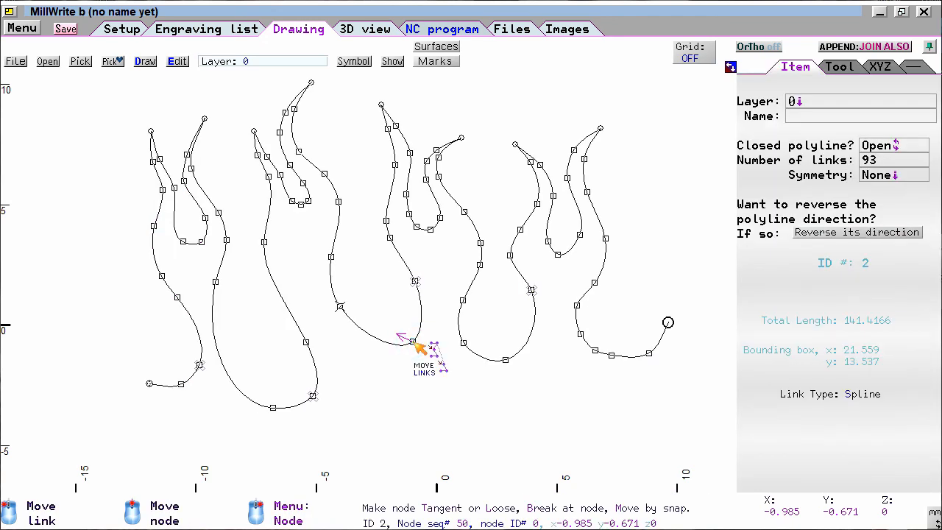
# - Open the options for selecting, hiding, restoring or removing the marks
pyautogui.click(441, 62)
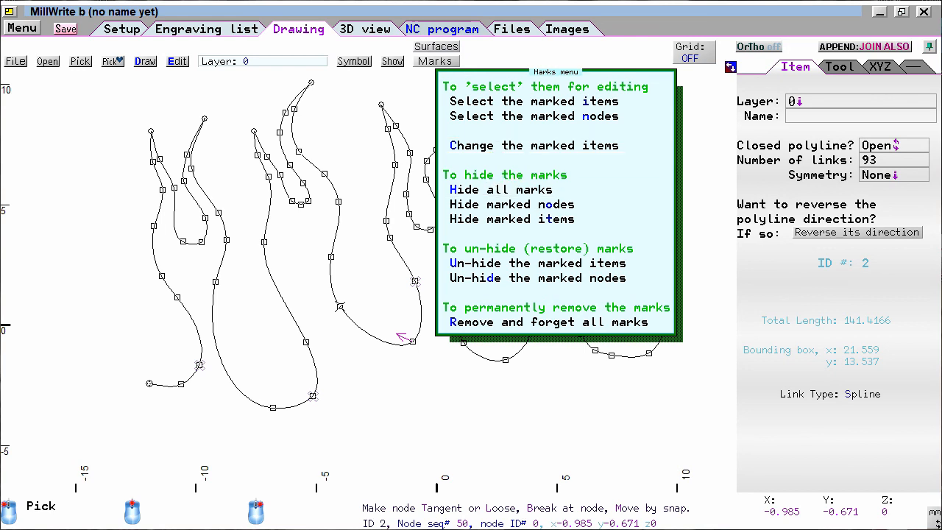